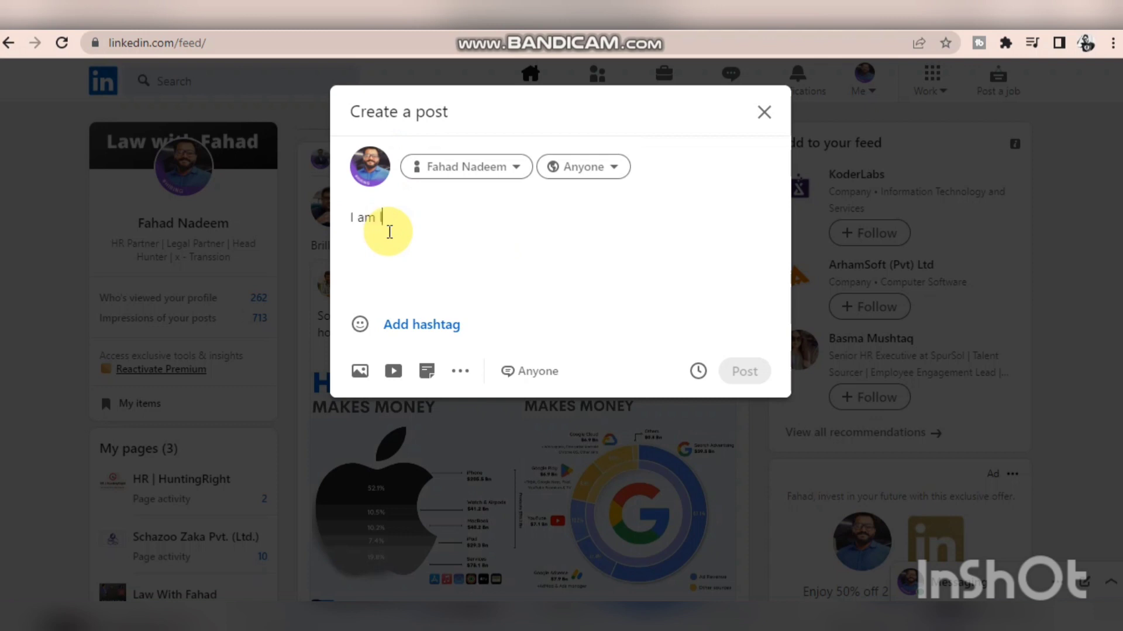
{"action": "type", "text": "for Tehcno"}
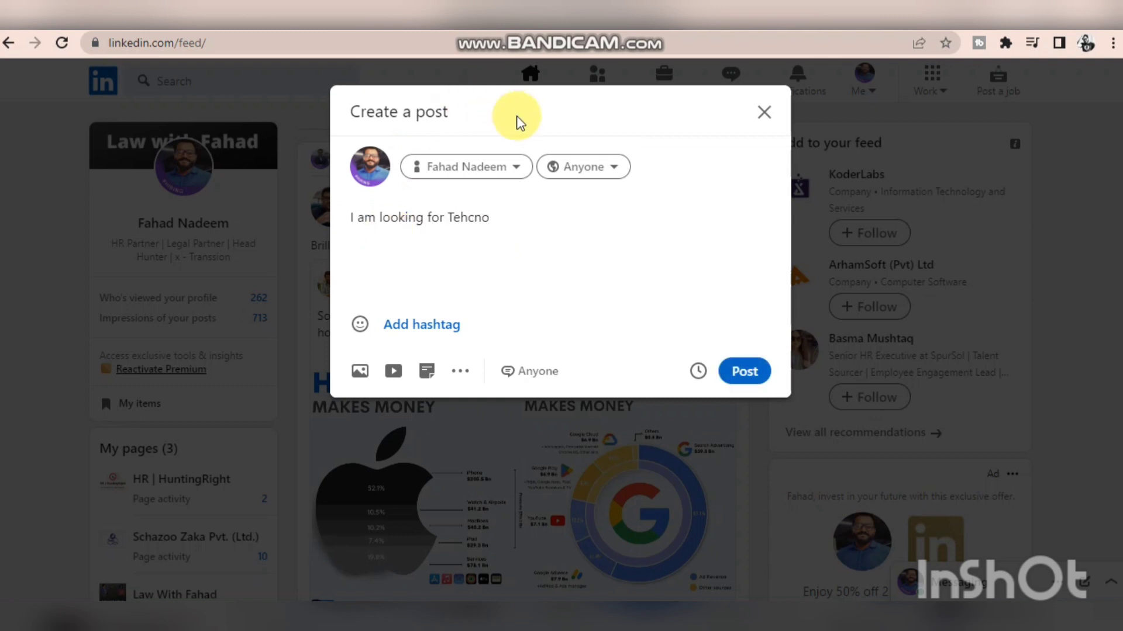
{"action": "left_click", "coordinate": [765, 115]}
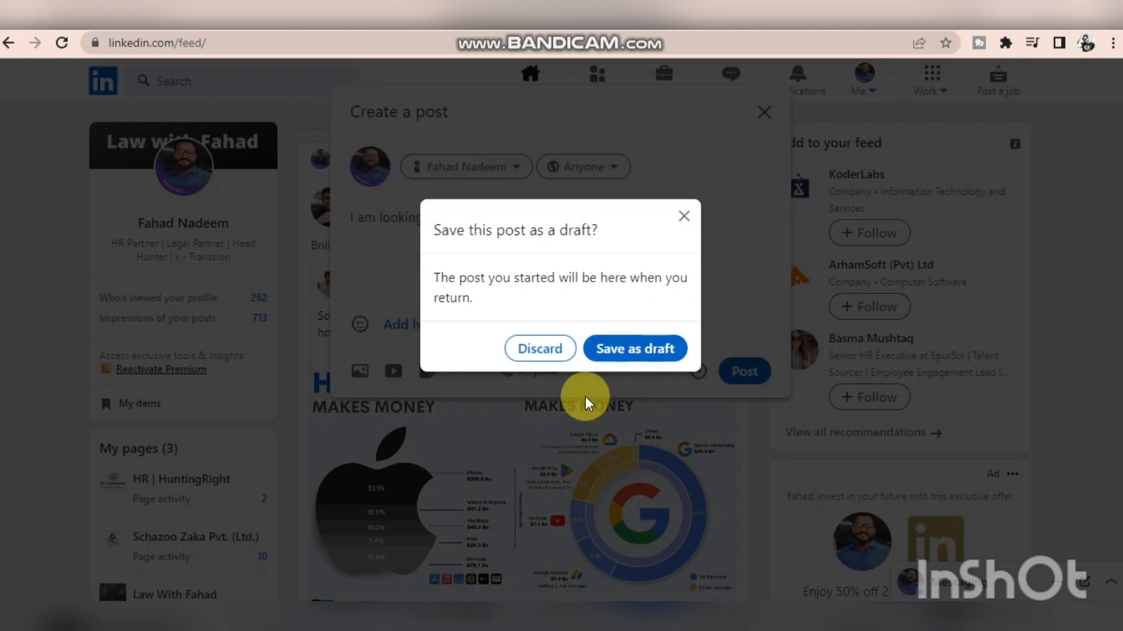
{"action": "left_click", "coordinate": [562, 349]}
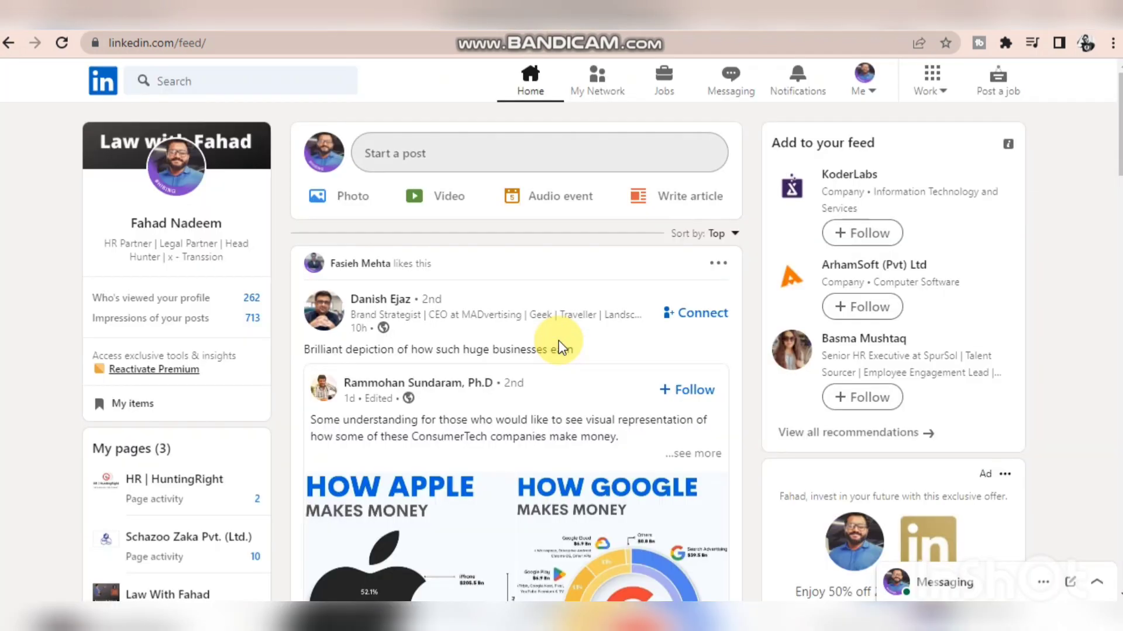
- Open the Jobs page and look through the recommended job listings
{"action": "left_click", "coordinate": [661, 87]}
{"action": "scroll", "coordinate": [485, 339], "scroll_direction": "down", "scroll_amount": 3}
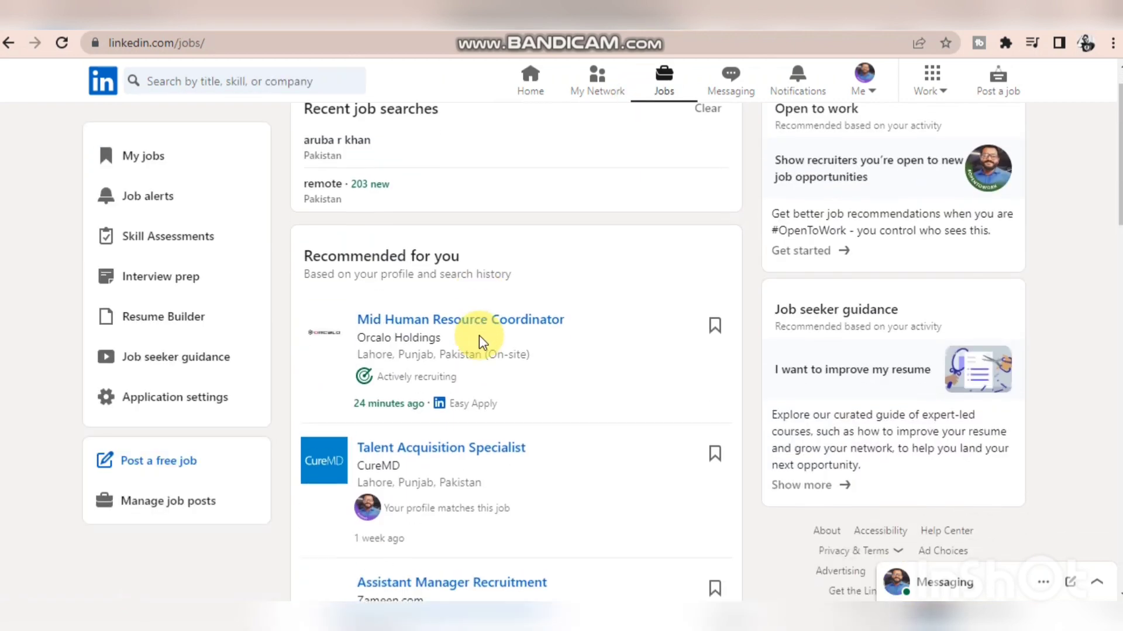
{"action": "scroll", "coordinate": [481, 342], "scroll_direction": "down", "scroll_amount": 2}
{"action": "scroll", "coordinate": [480, 342], "scroll_direction": "down", "scroll_amount": 2}
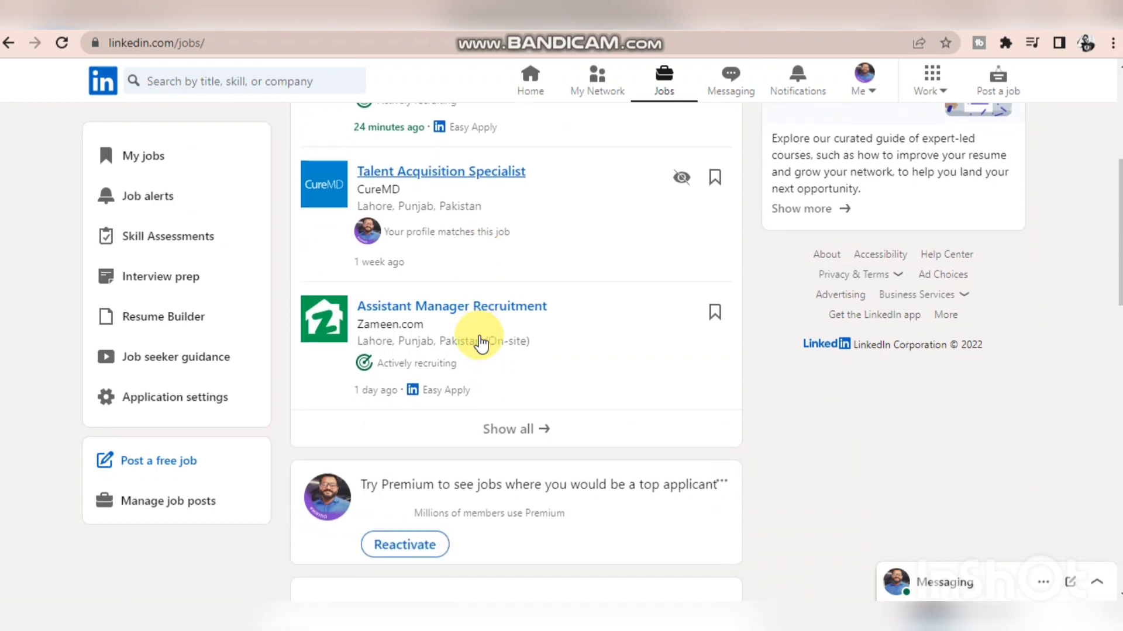
{"action": "scroll", "coordinate": [481, 342], "scroll_direction": "down", "scroll_amount": 2}
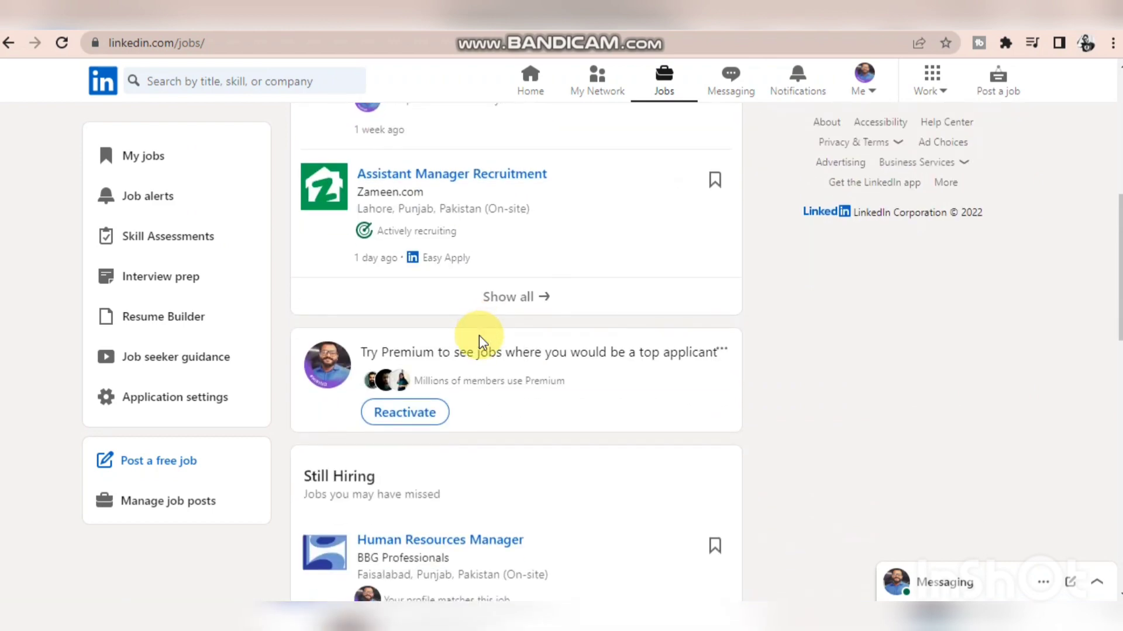
{"action": "scroll", "coordinate": [459, 261], "scroll_direction": "up", "scroll_amount": 9}
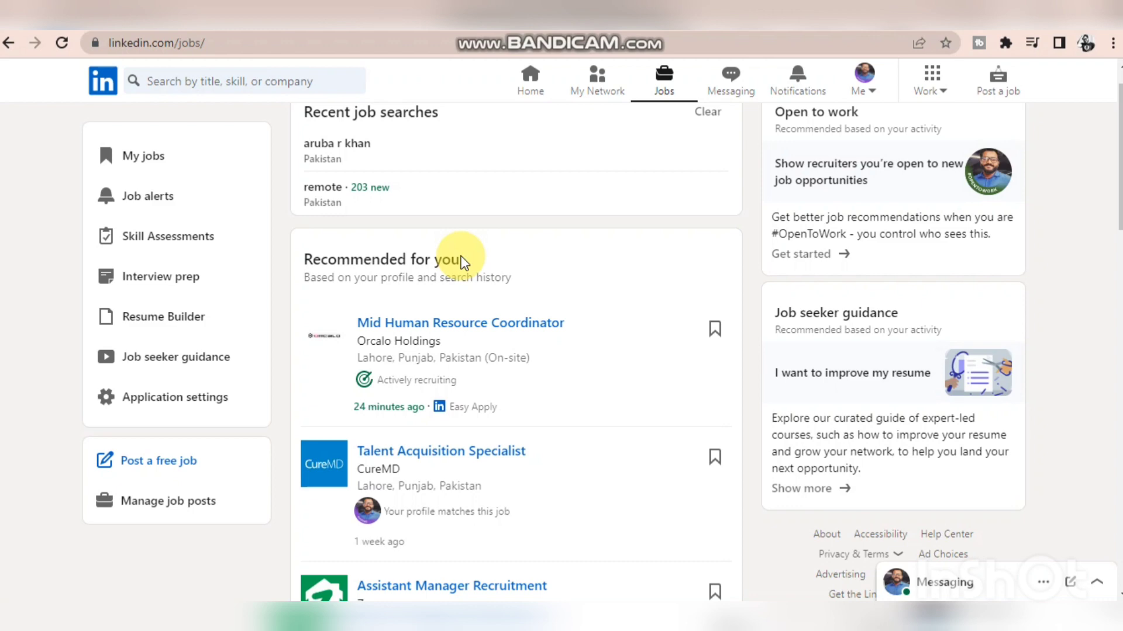
- Go from the home feed to the Jobs page and start a free job posting
{"action": "left_click", "coordinate": [532, 80]}
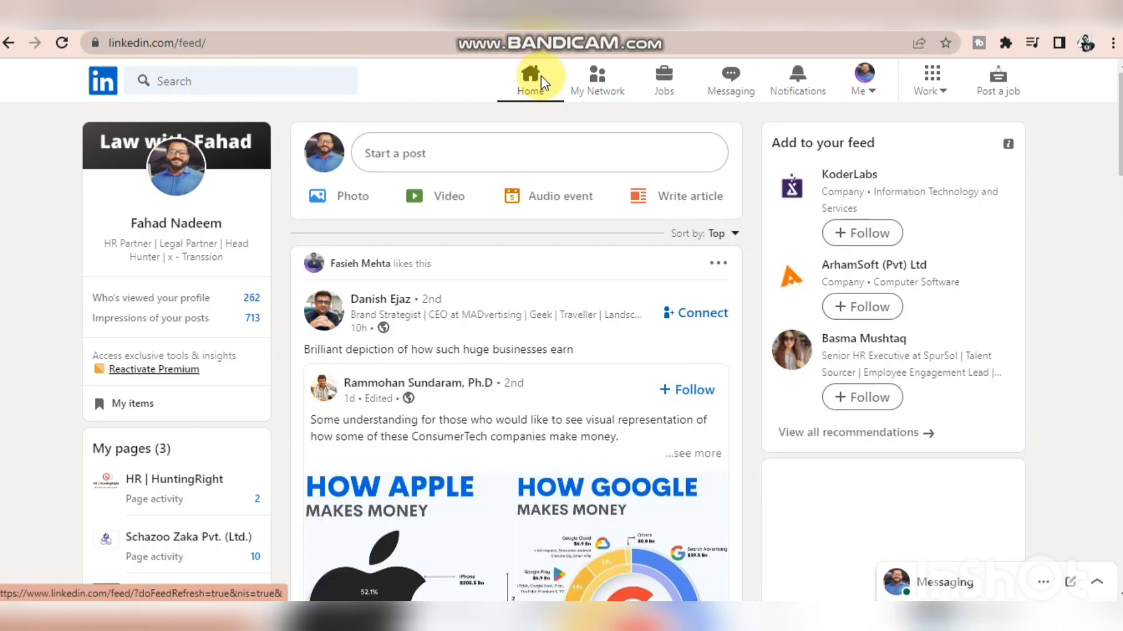
{"action": "left_click", "coordinate": [663, 79]}
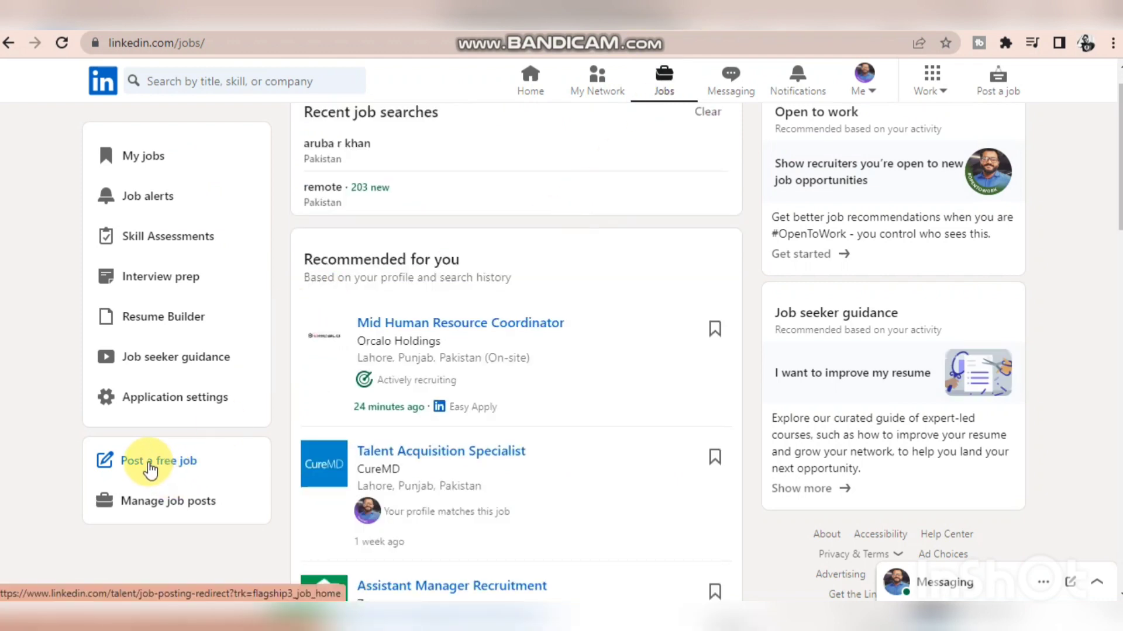
{"action": "left_click", "coordinate": [151, 465]}
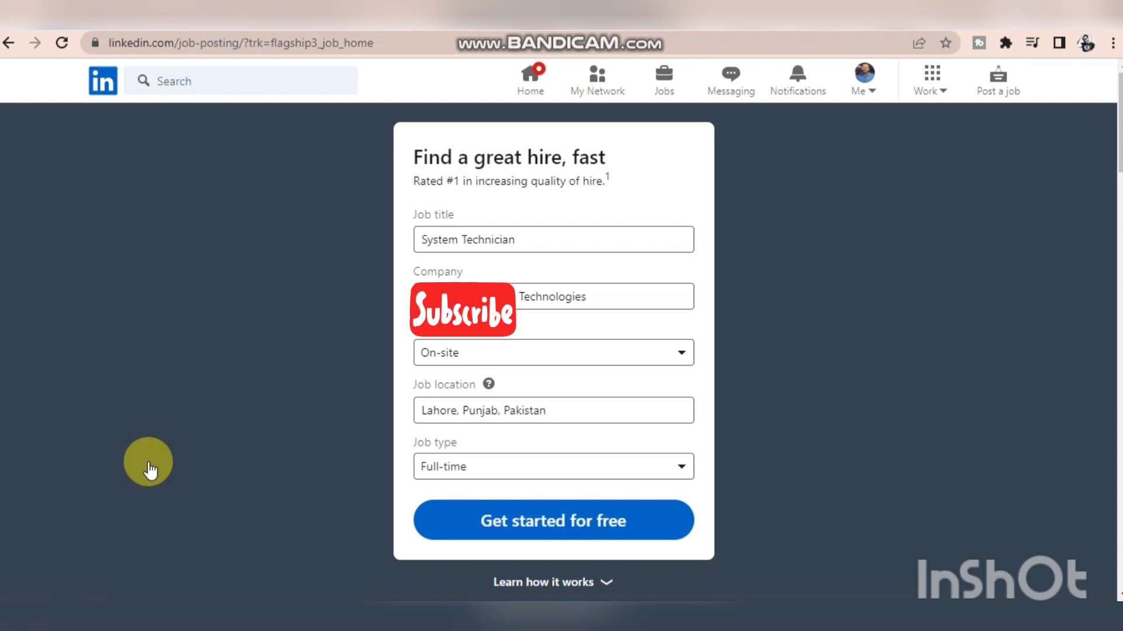
- Replace the suggested job title with Technical Support Officer, choosing the matching suggestion
{"action": "left_click", "coordinate": [539, 245]}
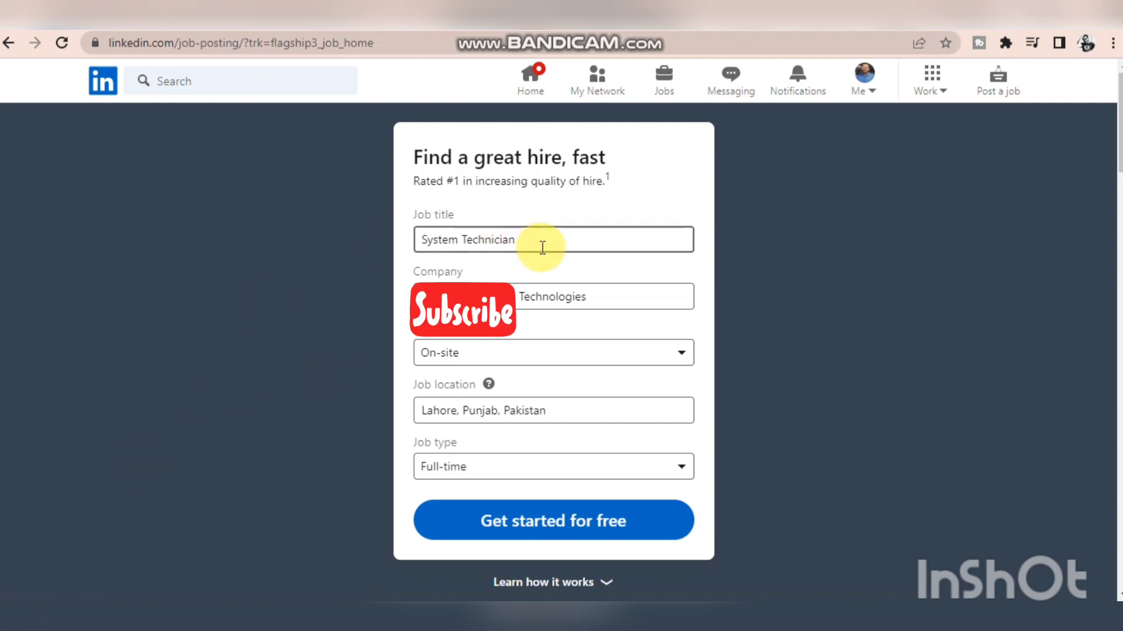
{"action": "key", "text": "BackSpace"}
{"action": "key", "text": "BackSpace"}
{"action": "key", "text": "BackSpace"}
{"action": "key", "text": "BackSpace"}
{"action": "key", "text": "BackSpace"}
{"action": "key", "text": "BackSpace"}
{"action": "key", "text": "BackSpace"}
{"action": "key", "text": "BackSpace"}
{"action": "key", "text": "BackSpace"}
{"action": "key", "text": "BackSpace"}
{"action": "key", "text": "BackSpace"}
{"action": "key", "text": "BackSpace"}
{"action": "key", "text": "BackSpace"}
{"action": "key", "text": "BackSpace"}
{"action": "key", "text": "BackSpace"}
{"action": "key", "text": "BackSpace"}
{"action": "key", "text": "BackSpace"}
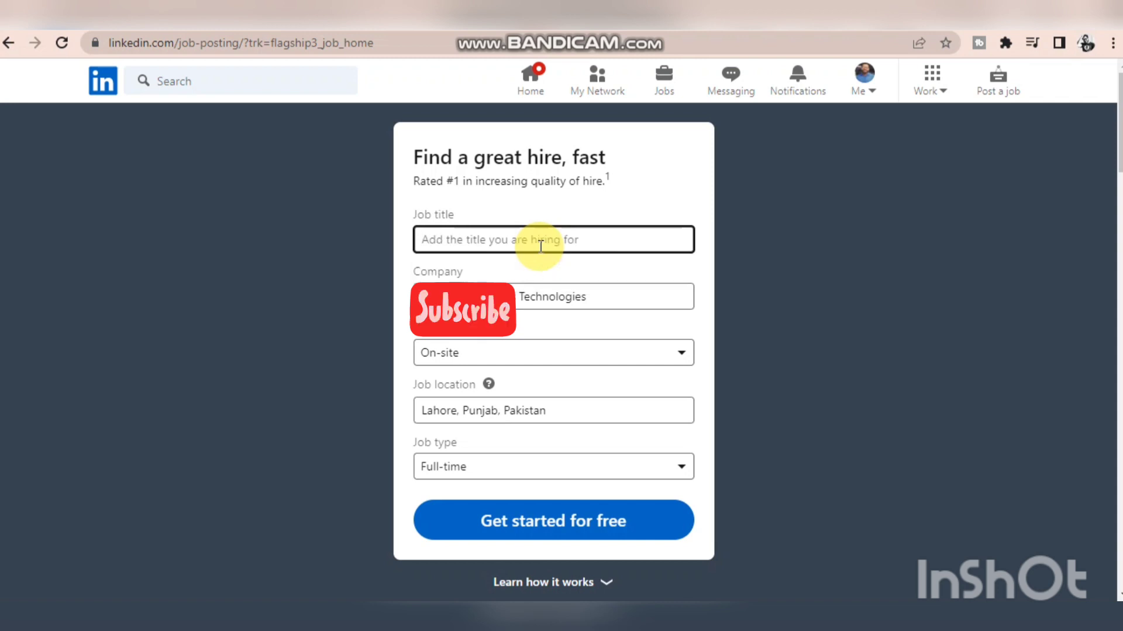
{"action": "type", "text": "Tec"}
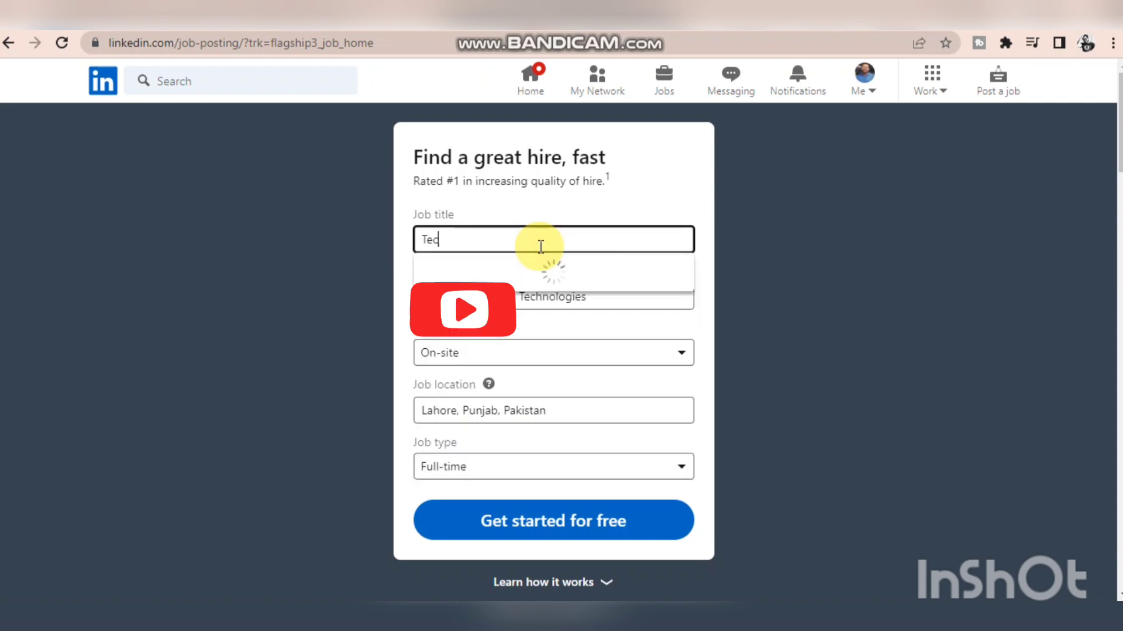
{"action": "type", "text": "hnical Support"}
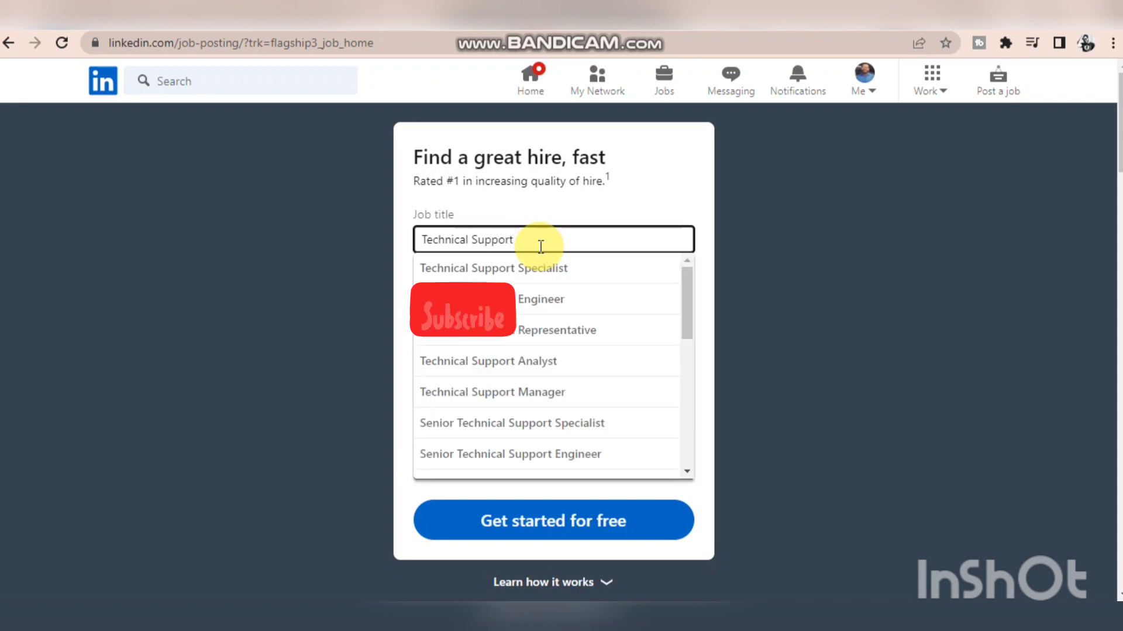
{"action": "type", "text": " Officer"}
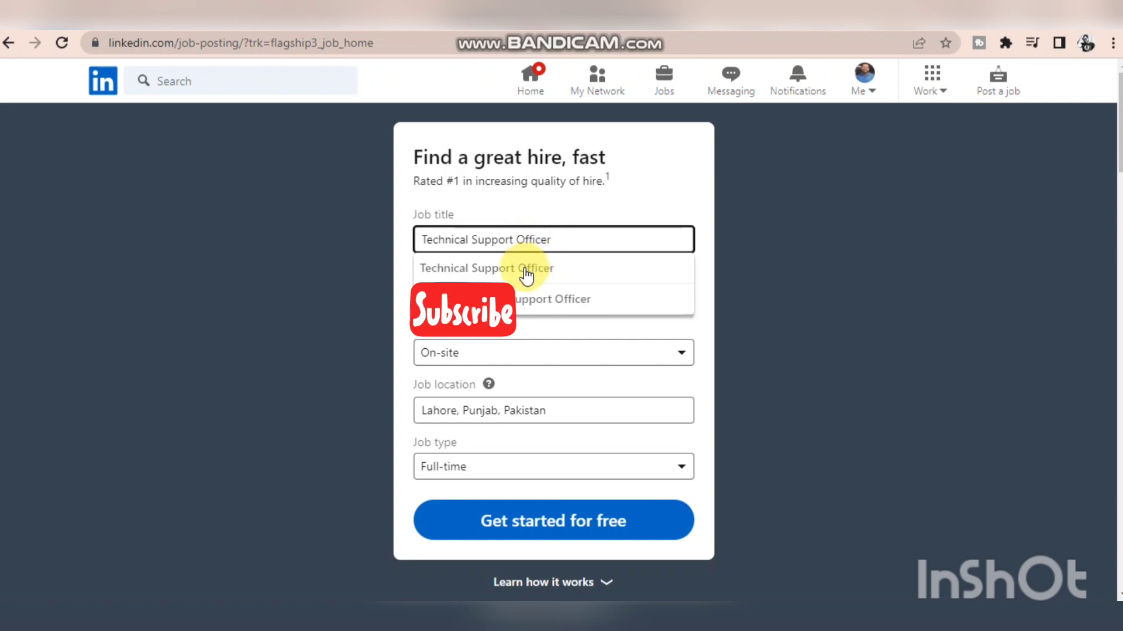
{"action": "left_click", "coordinate": [524, 270]}
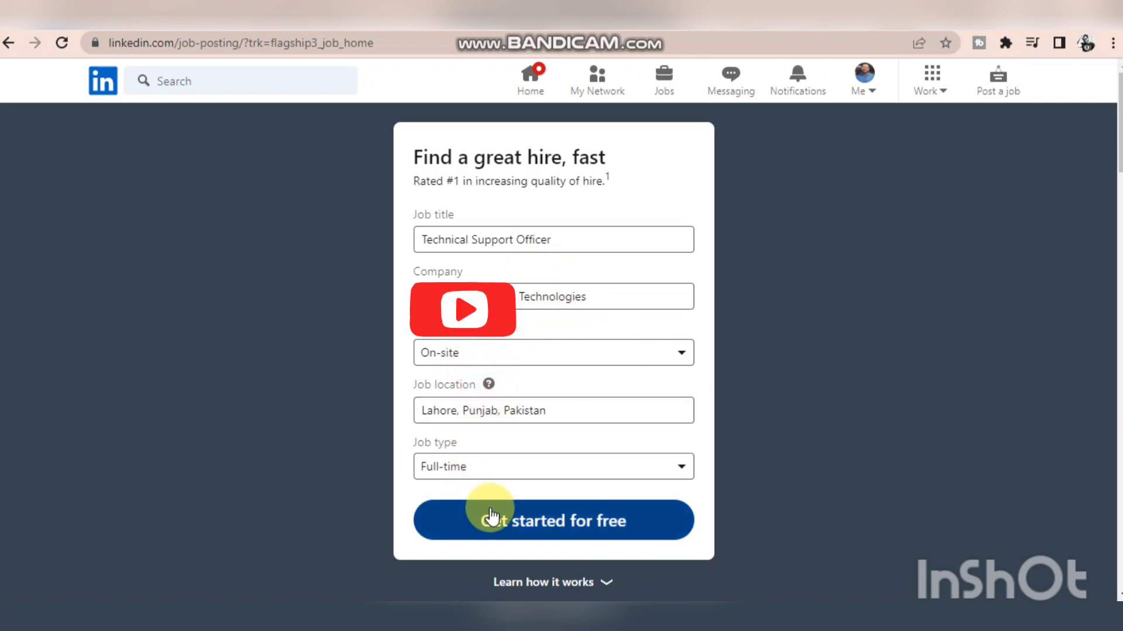
- Check the available workplace type options and the job location of the posting
{"action": "left_click", "coordinate": [543, 361]}
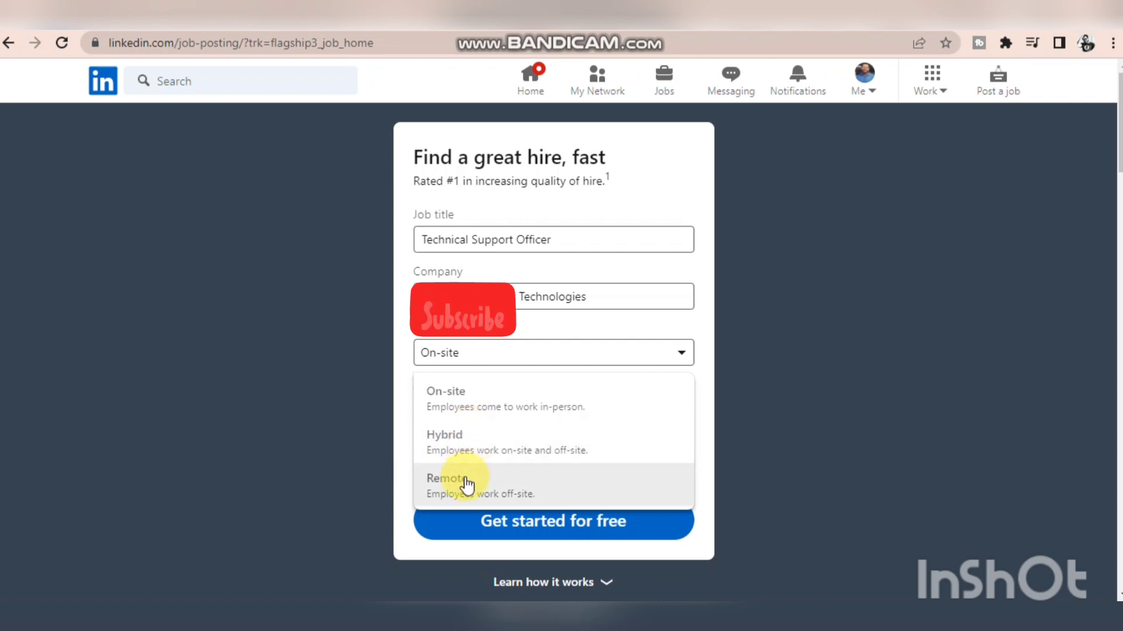
{"action": "left_click", "coordinate": [405, 419]}
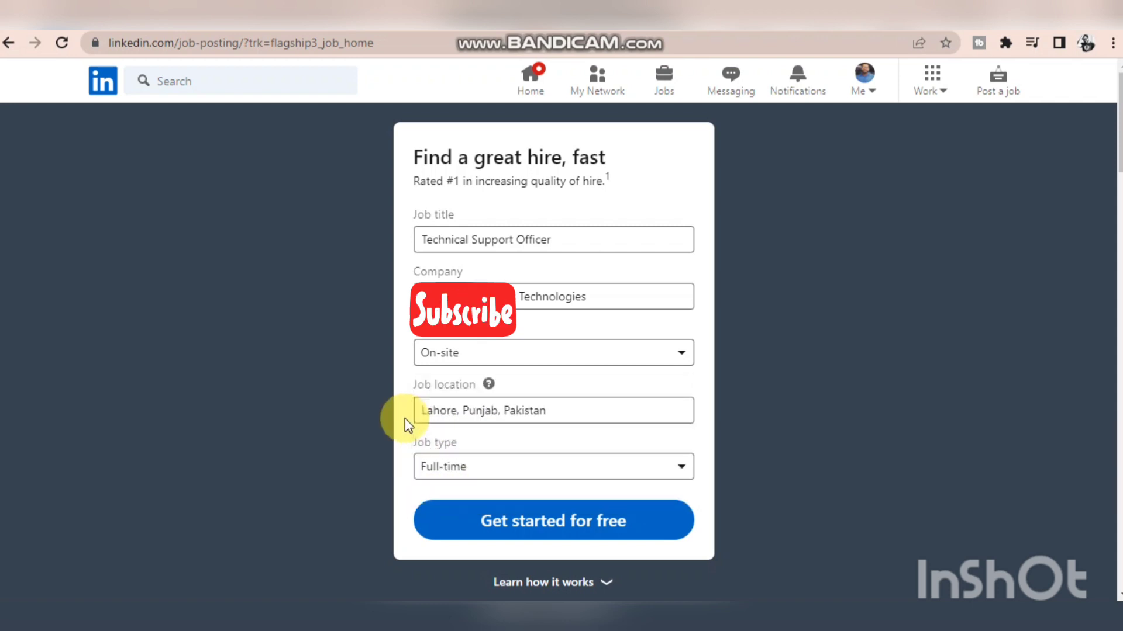
{"action": "left_click", "coordinate": [464, 410]}
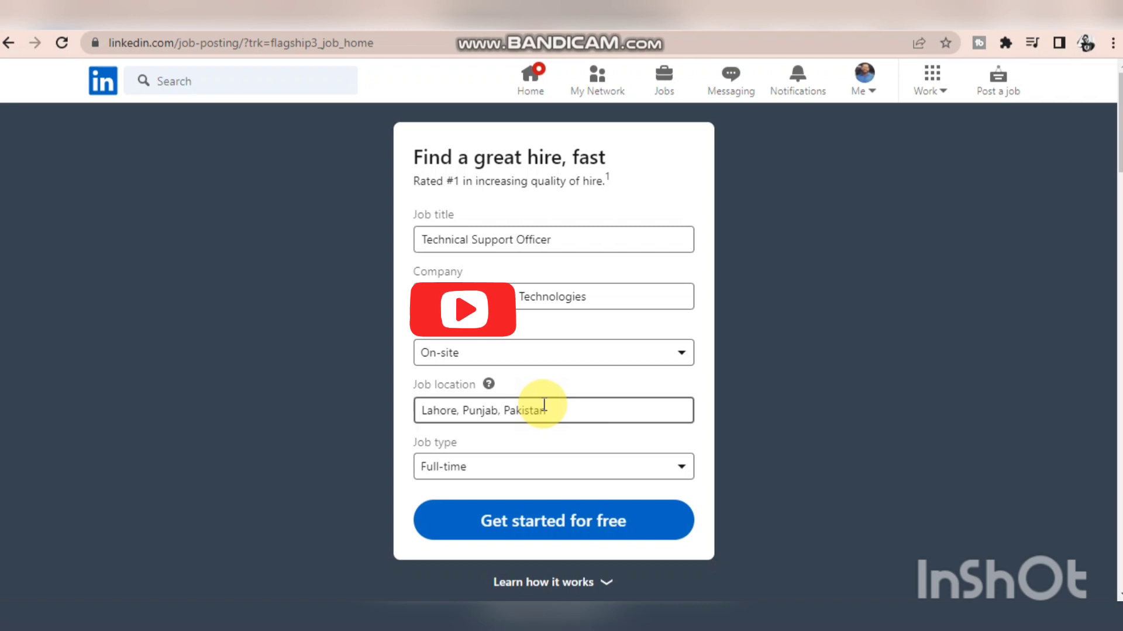
- Set the job type to Contract and continue to the role details for free
{"action": "left_click", "coordinate": [472, 477]}
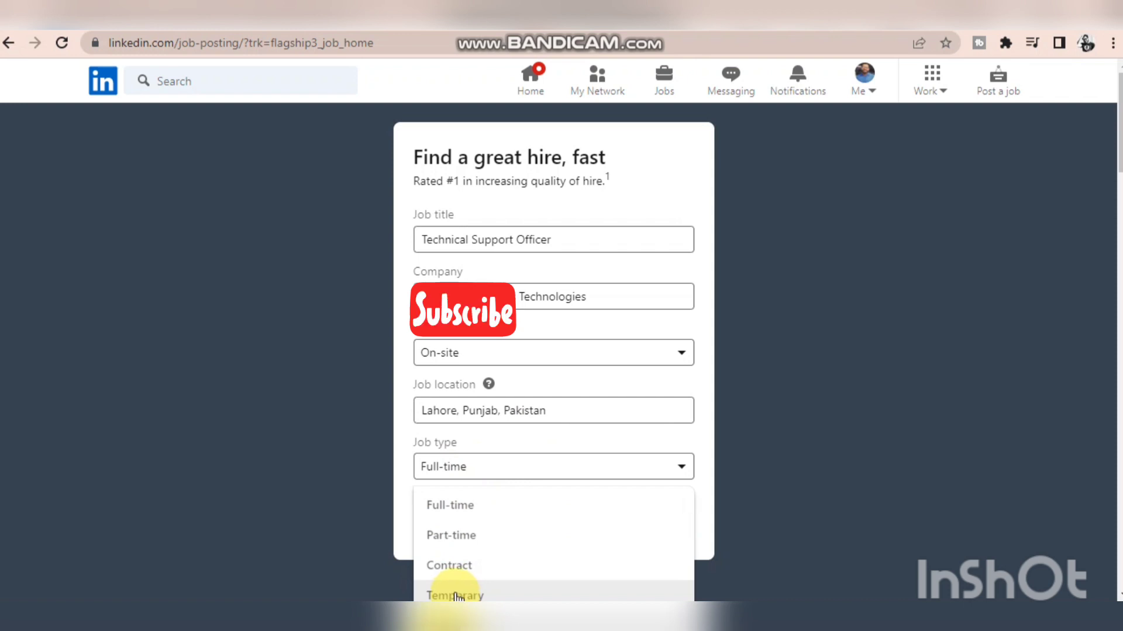
{"action": "left_click", "coordinate": [458, 566]}
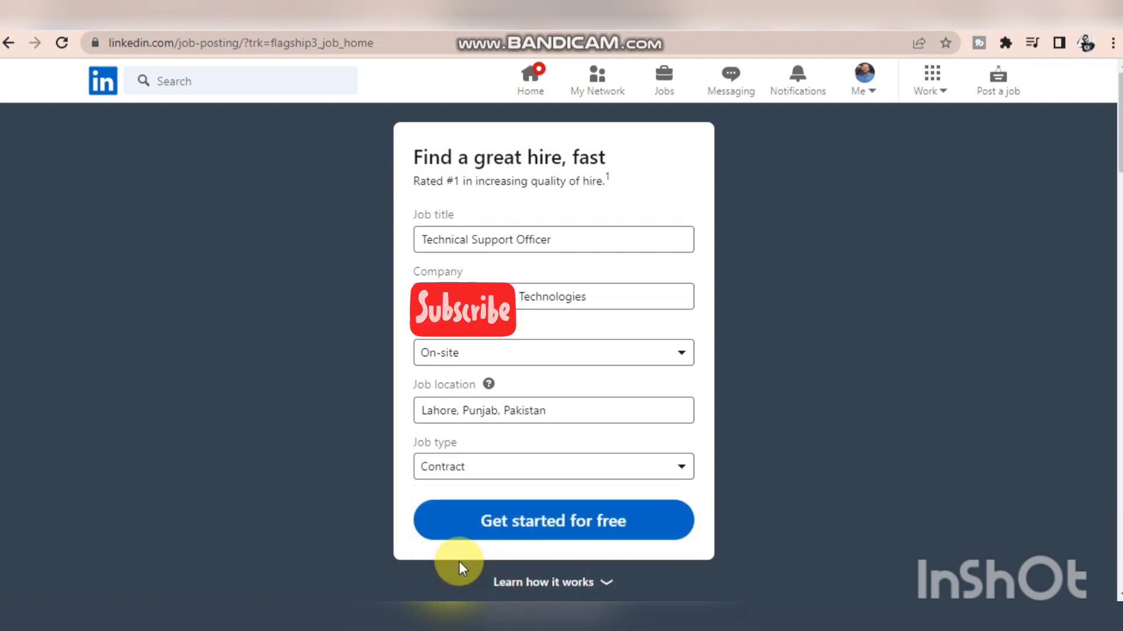
{"action": "left_click", "coordinate": [508, 521]}
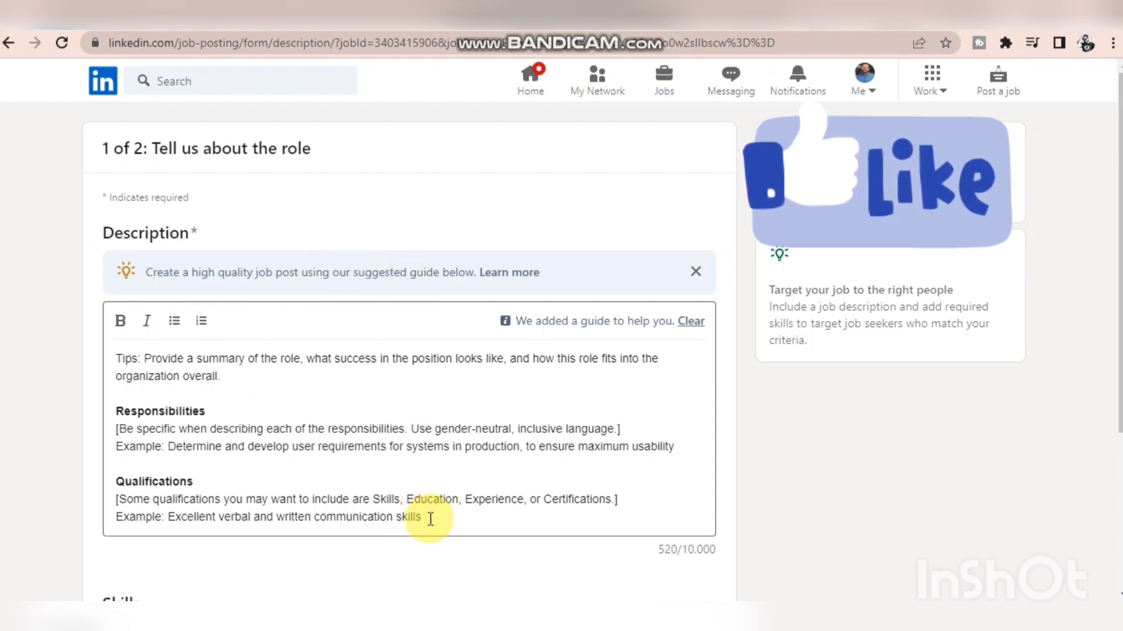
- Replace the whole suggested description guide with the heading "Requirments:" followed by a blank line
{"action": "left_click_drag", "start_coordinate": [428, 518], "coordinate": [100, 357]}
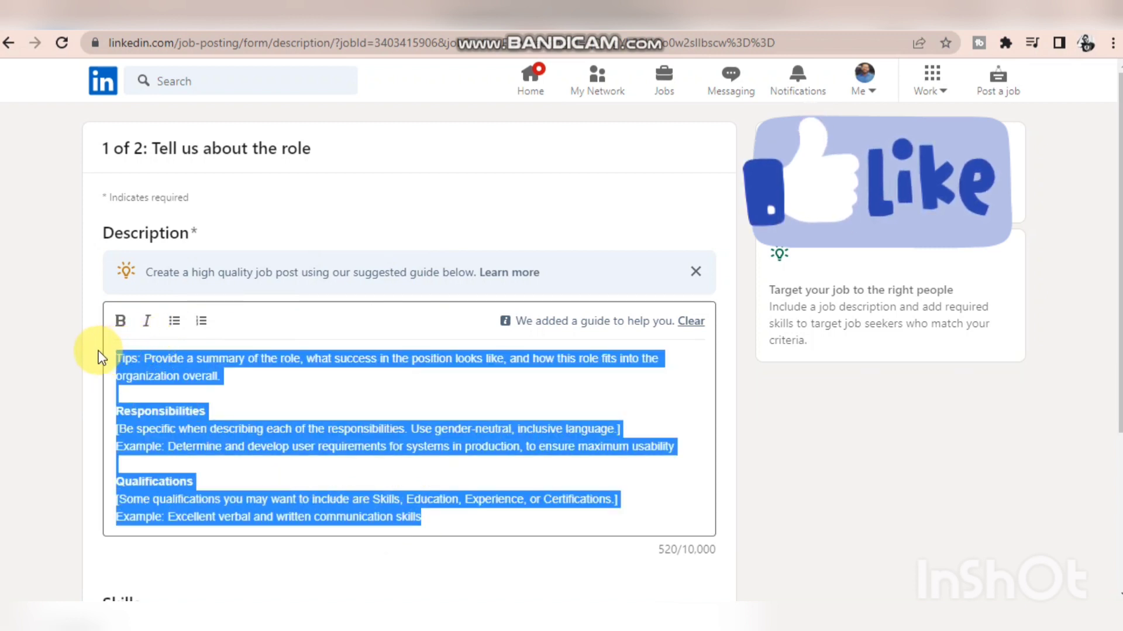
{"action": "key", "text": "BackSpace"}
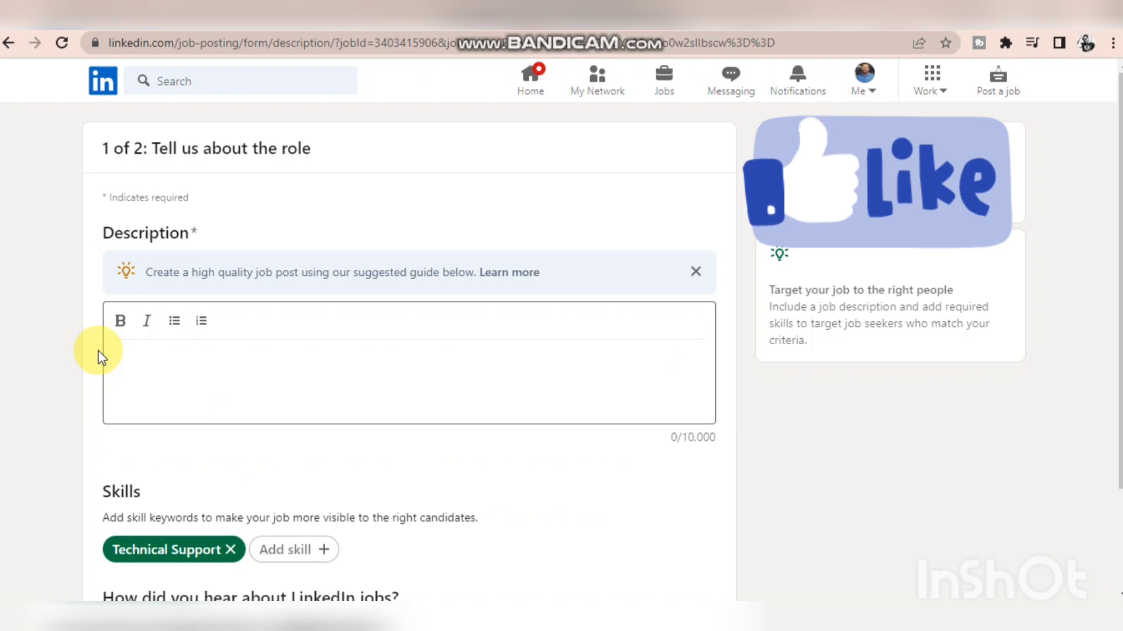
{"action": "type", "text": "Requirments"}
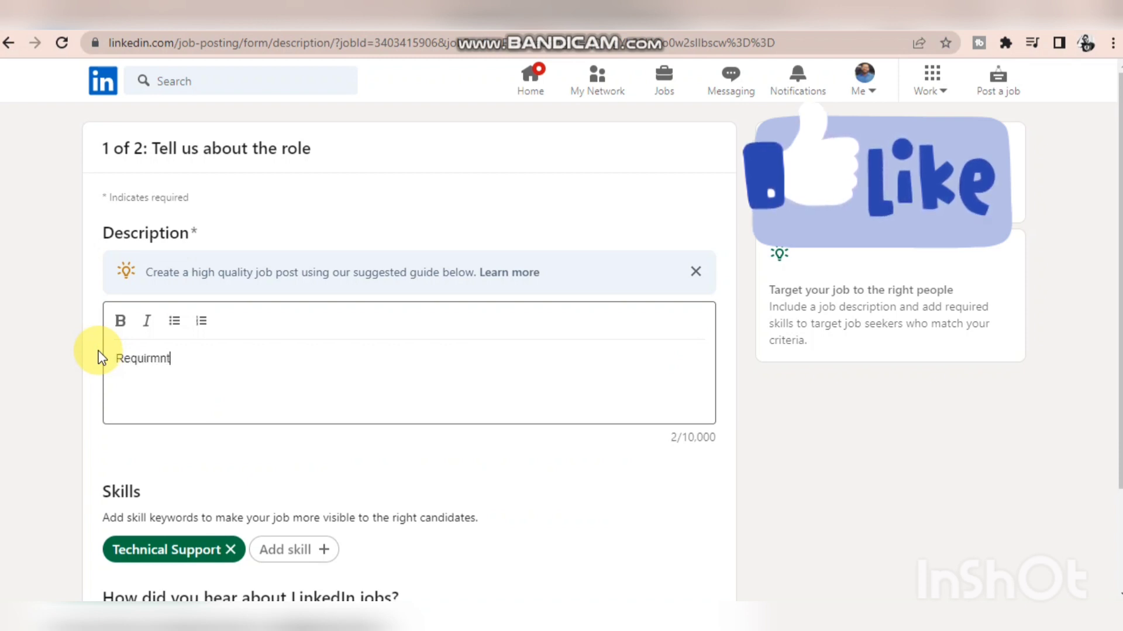
{"action": "type", "text": ":"}
{"action": "key", "text": "Return"}
{"action": "key", "text": "Return"}
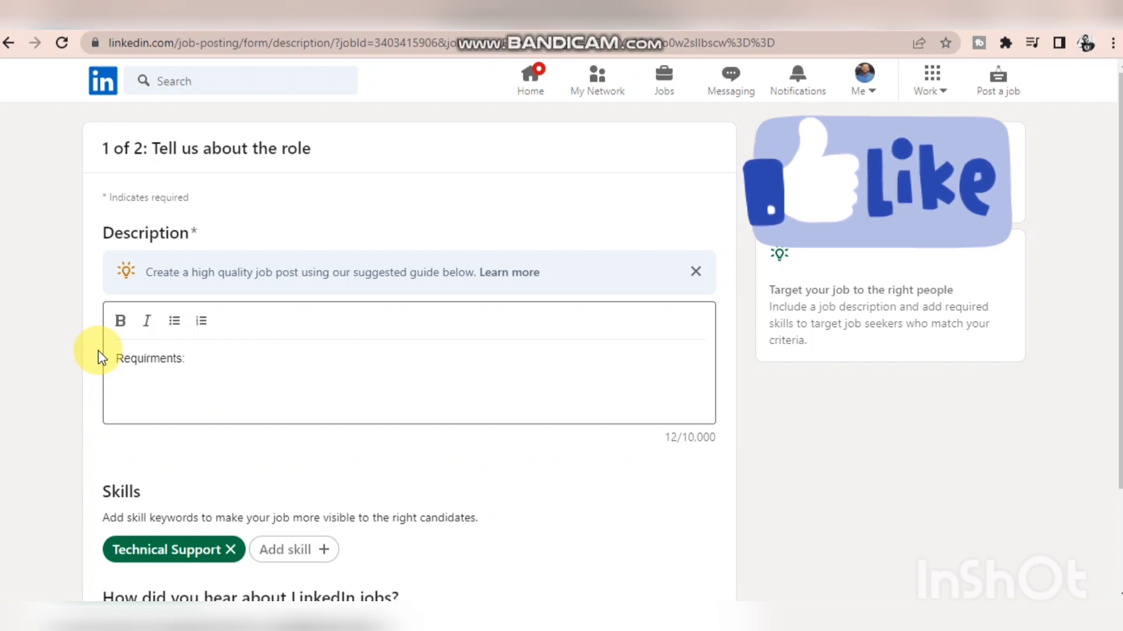
- Add the requirement line "Bachelor in Science (BS) IT/CS" under the heading, with a new line after it
{"action": "type", "text": "Bachelor"}
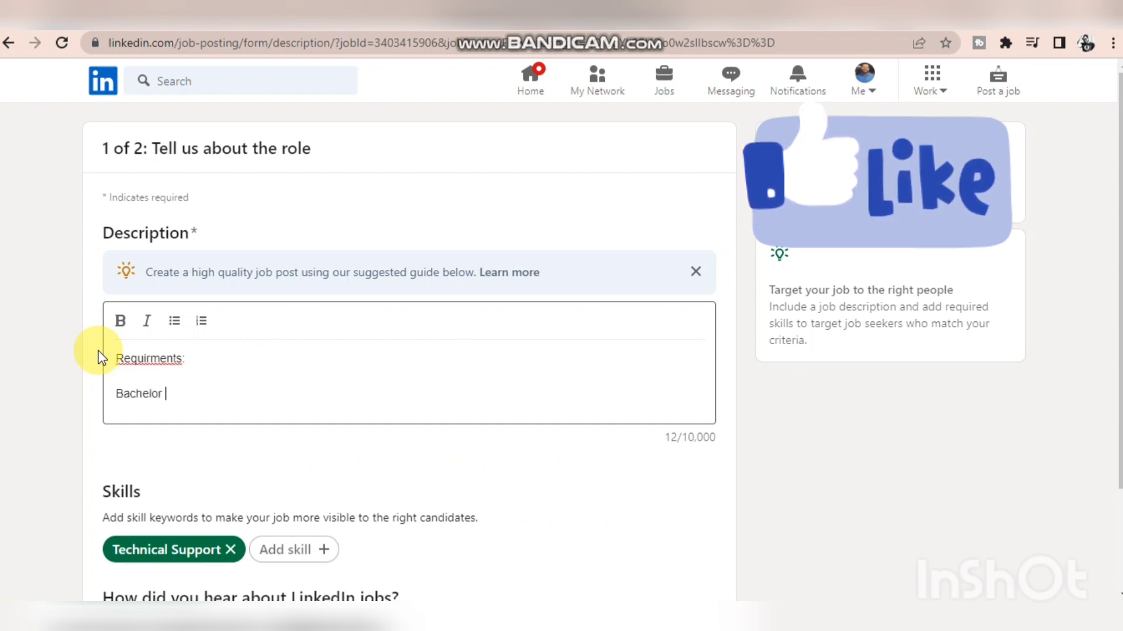
{"action": "type", "text": " in Scie"}
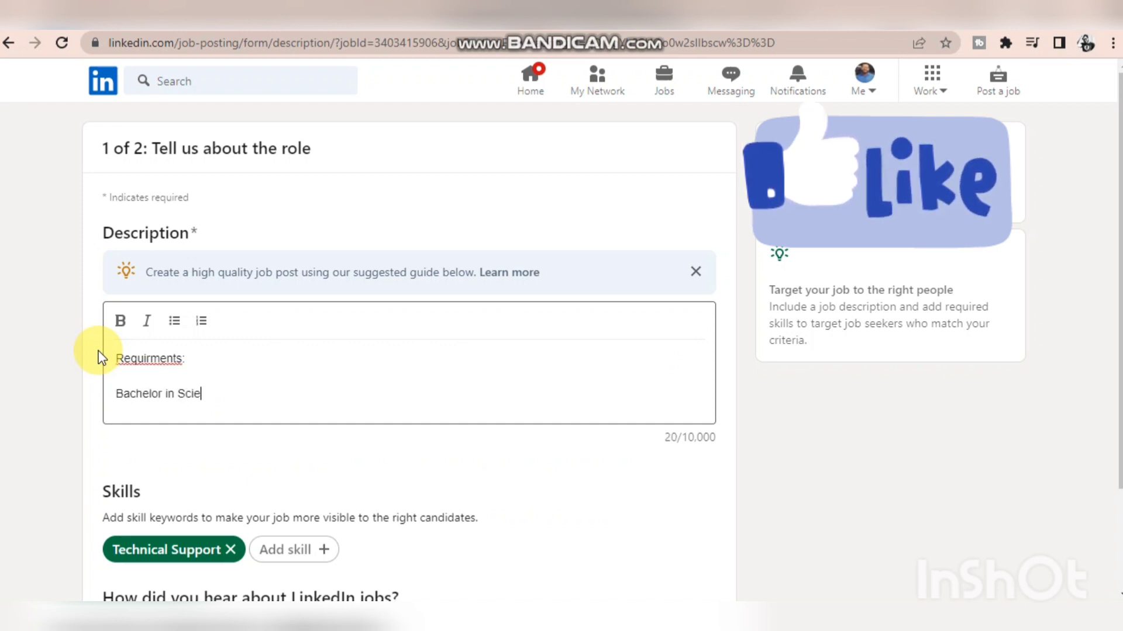
{"action": "type", "text": "nce (BS"}
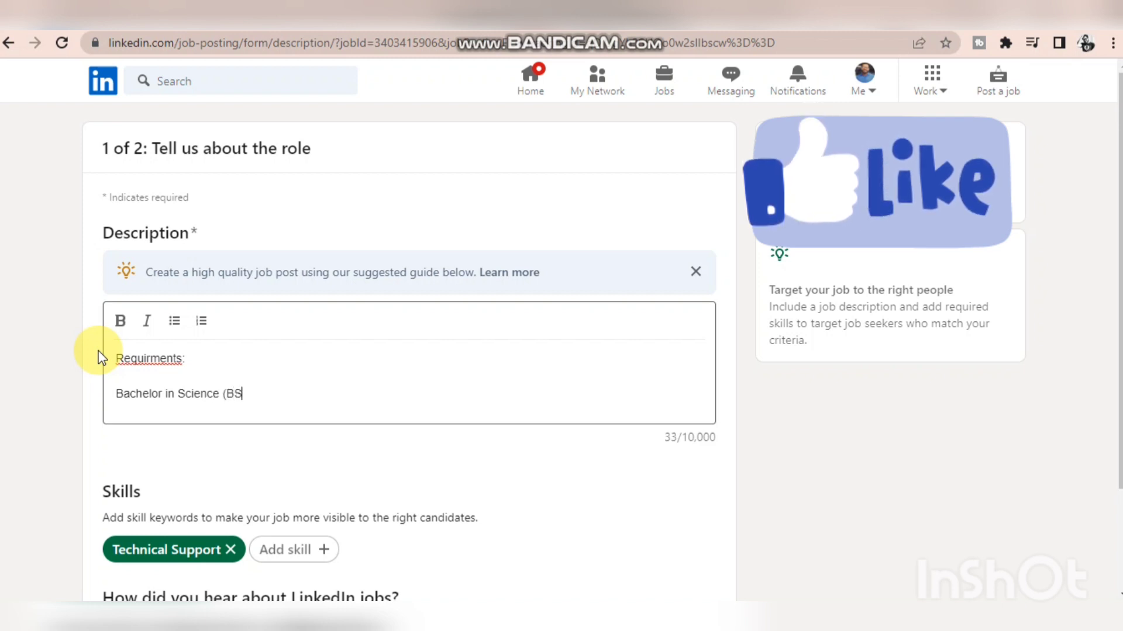
{"action": "type", "text": ") IT/CS"}
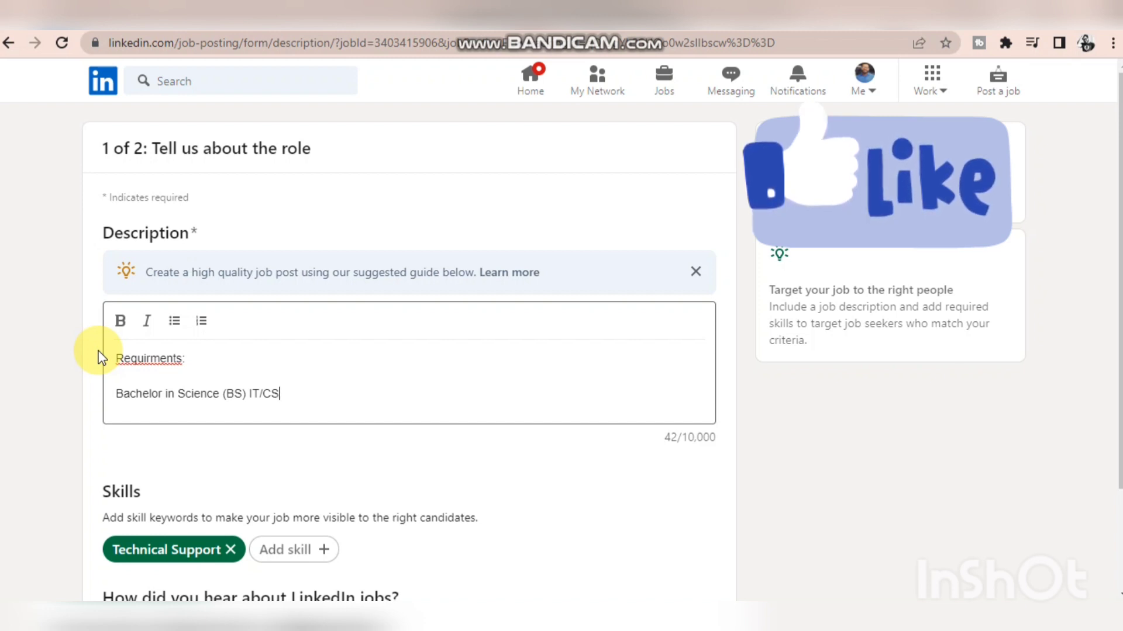
{"action": "key", "text": "Return"}
{"action": "key", "text": "Up"}
{"action": "type", "text": "1-"}
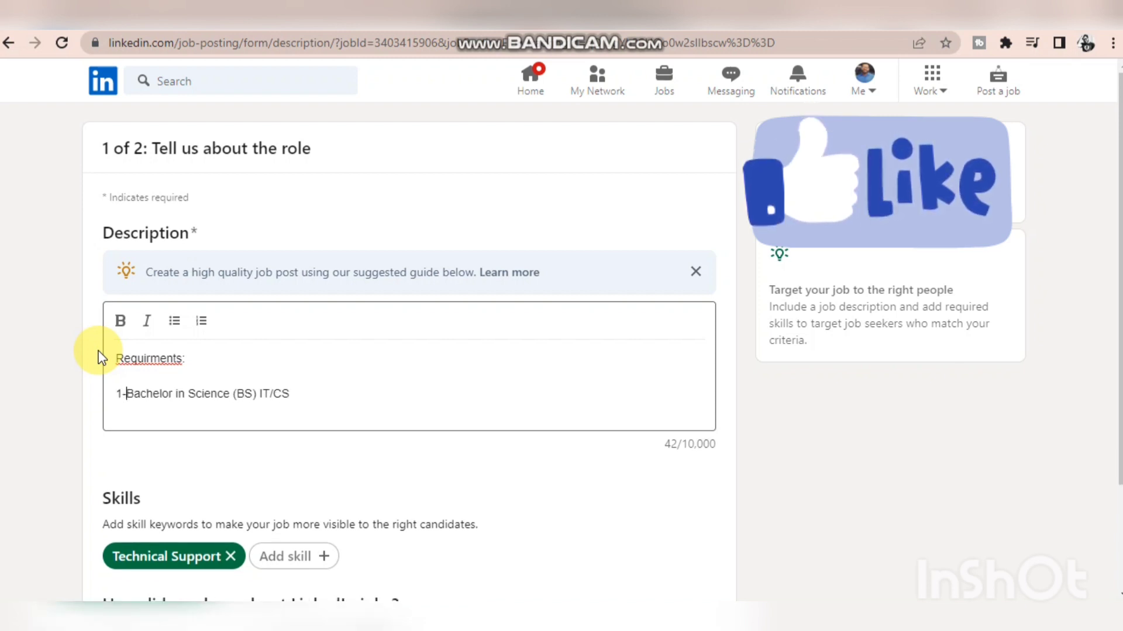
{"action": "key", "text": "BackSpace"}
{"action": "key", "text": "BackSpace"}
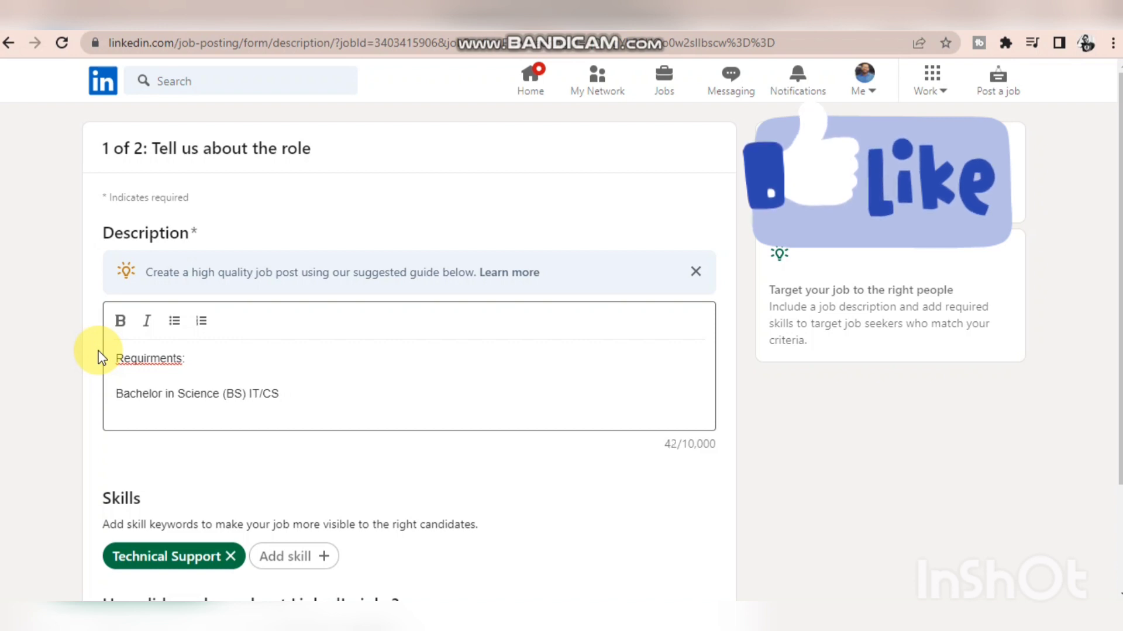
{"action": "type", "text": "*"}
{"action": "key", "text": "BackSpace"}
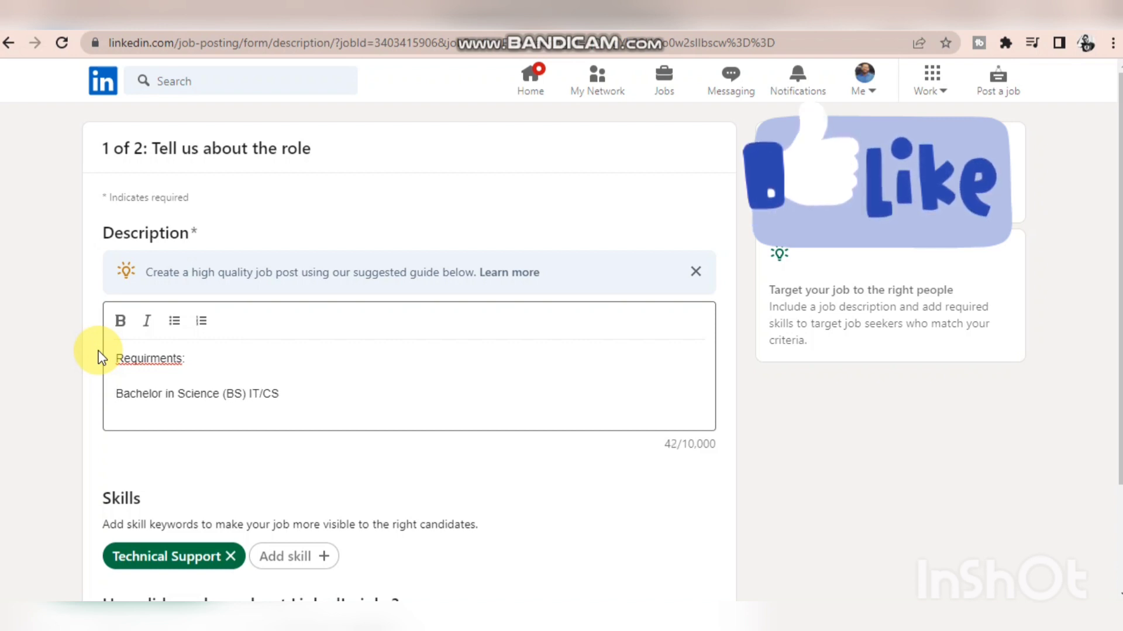
{"action": "type", "text": "1"}
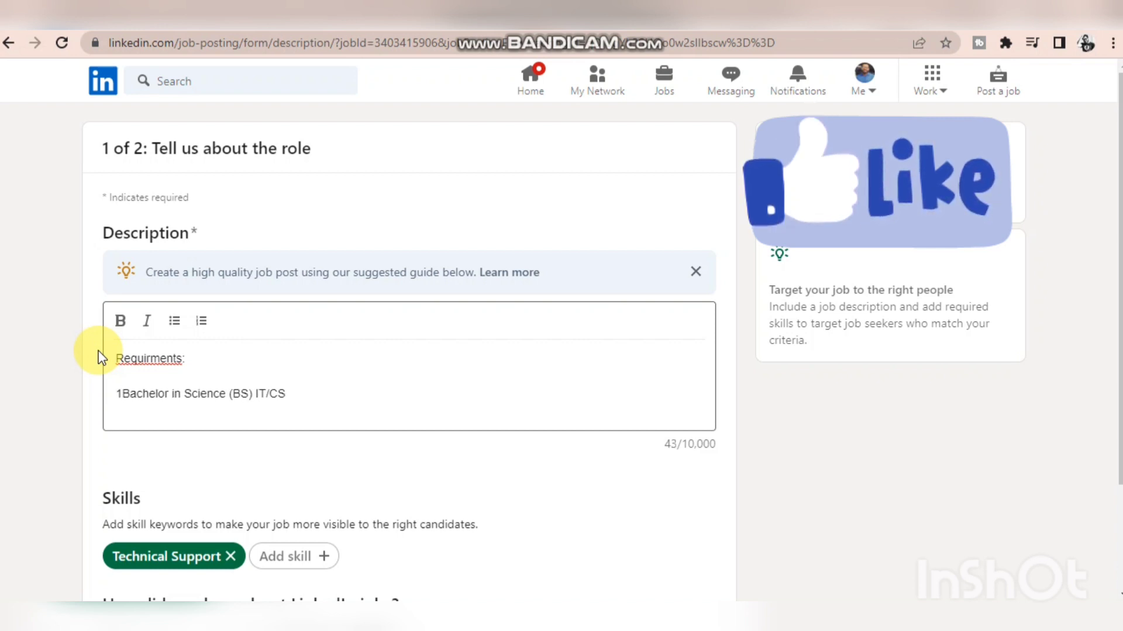
{"action": "key", "text": "BackSpace"}
- Format the Bachelor in Science requirement line as a bullet point
{"action": "type", "text": "*"}
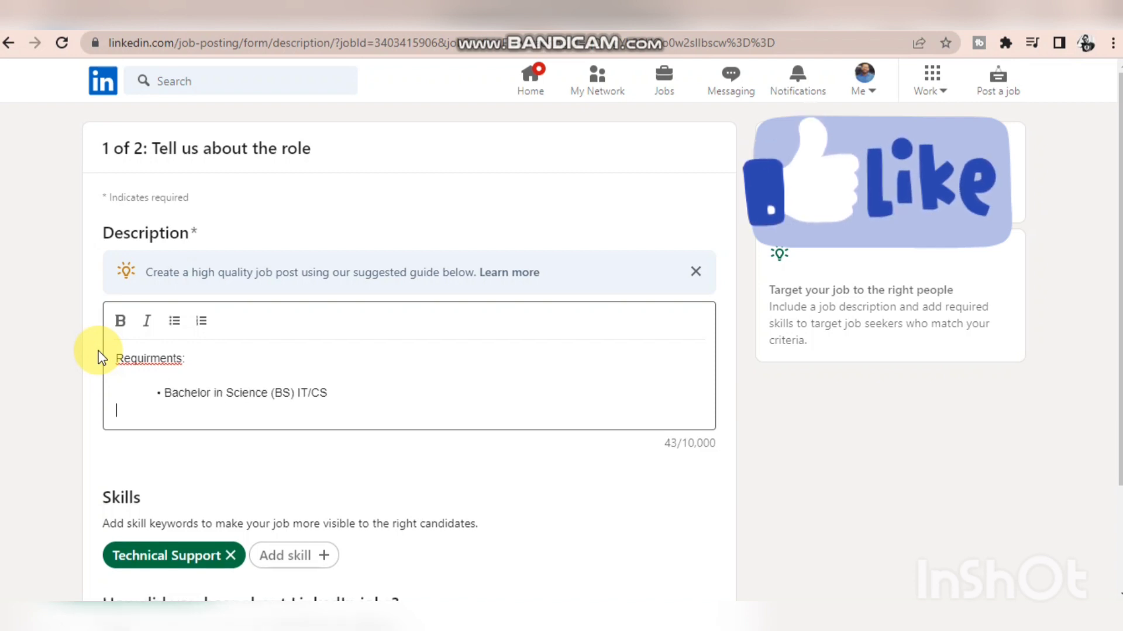
- Add the bullet "Fresh to 2 years experience" below the Bachelor in Science line and start another bullet
{"action": "left_click", "coordinate": [338, 401]}
{"action": "key", "text": "Return"}
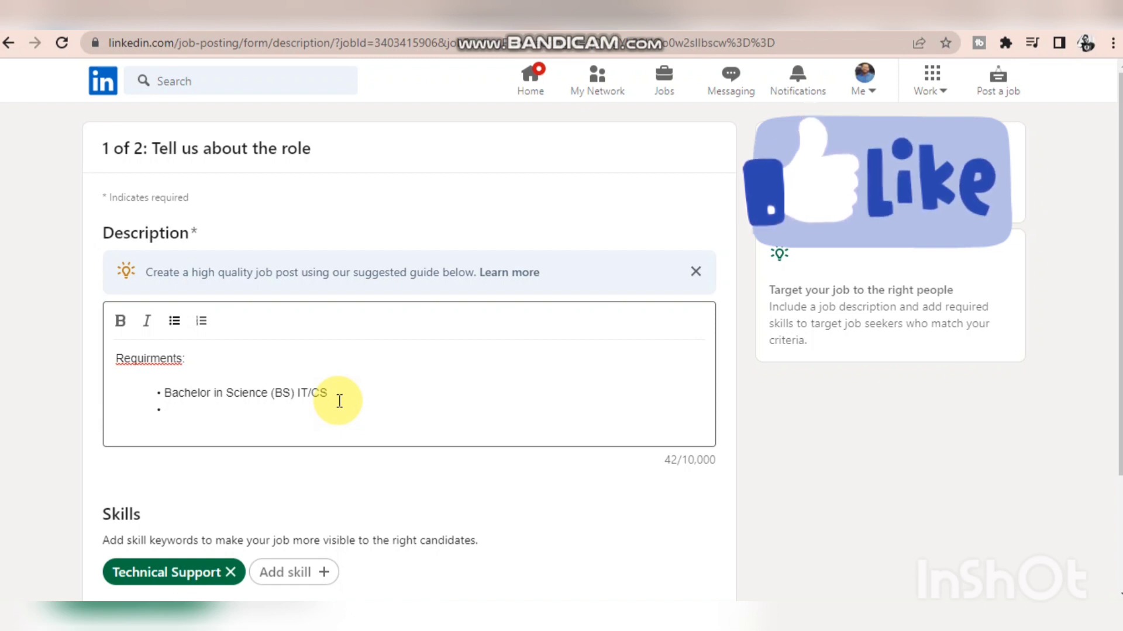
{"action": "type", "text": "Fresh to "}
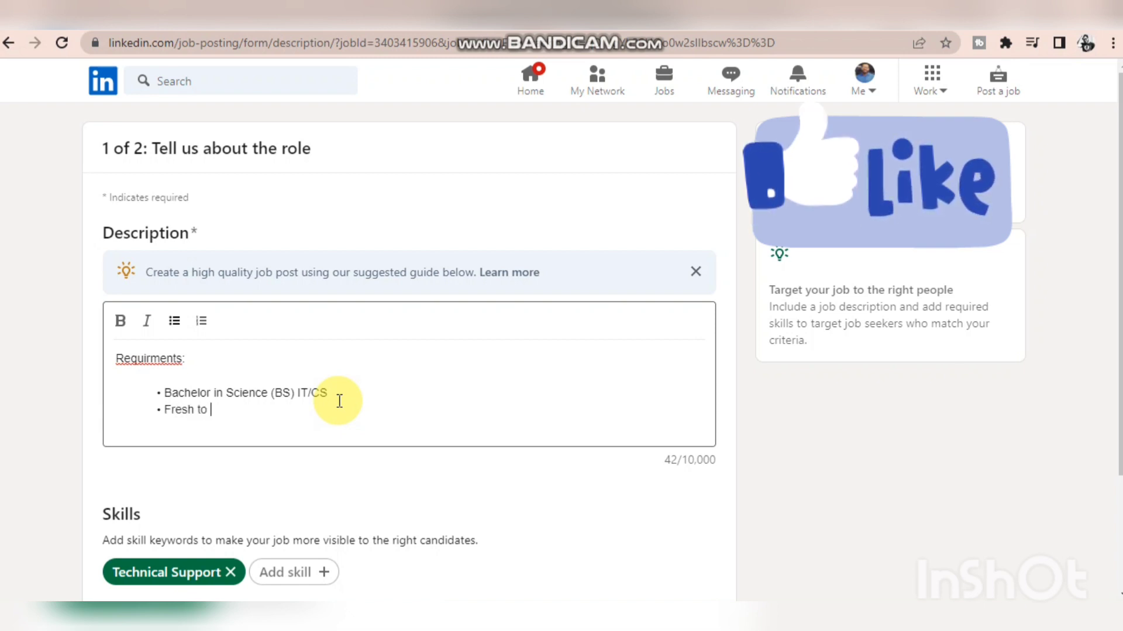
{"action": "type", "text": "2 years ex"}
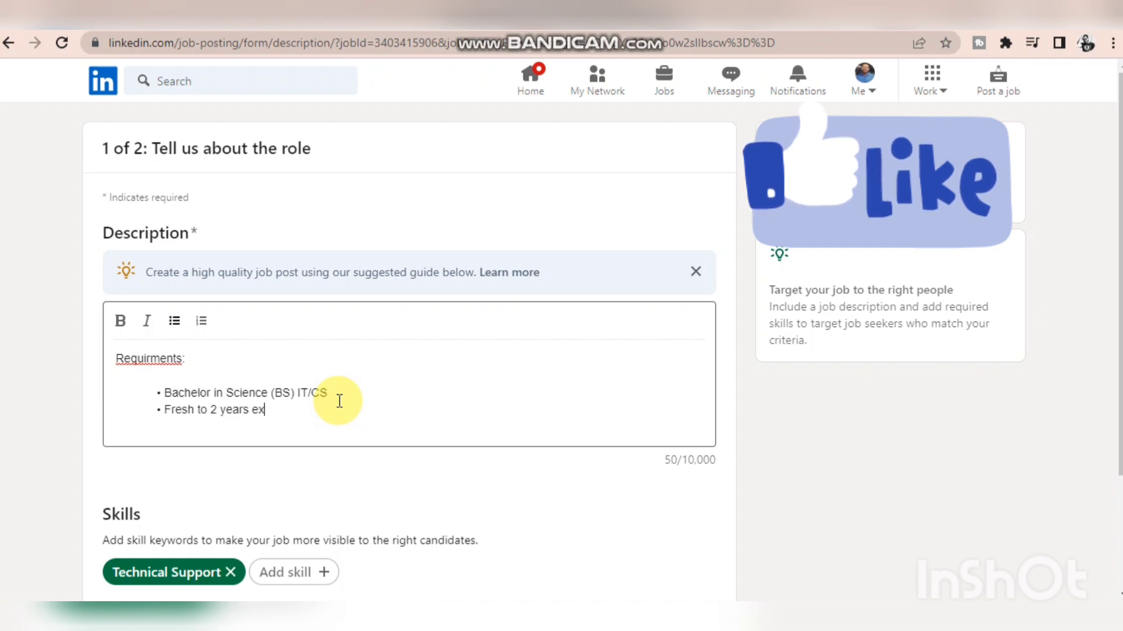
{"action": "type", "text": "perience"}
{"action": "key", "text": "Return"}
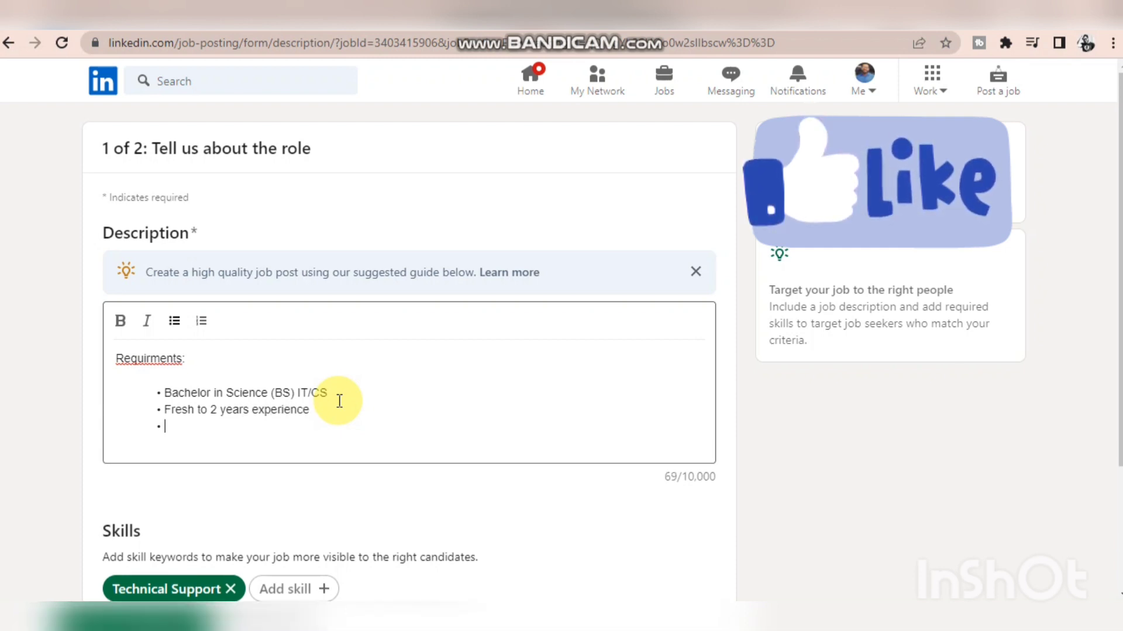
- Add the bullet "Dell Certification is preferred" below the experience line and start another bullet
{"action": "type", "text": "M"}
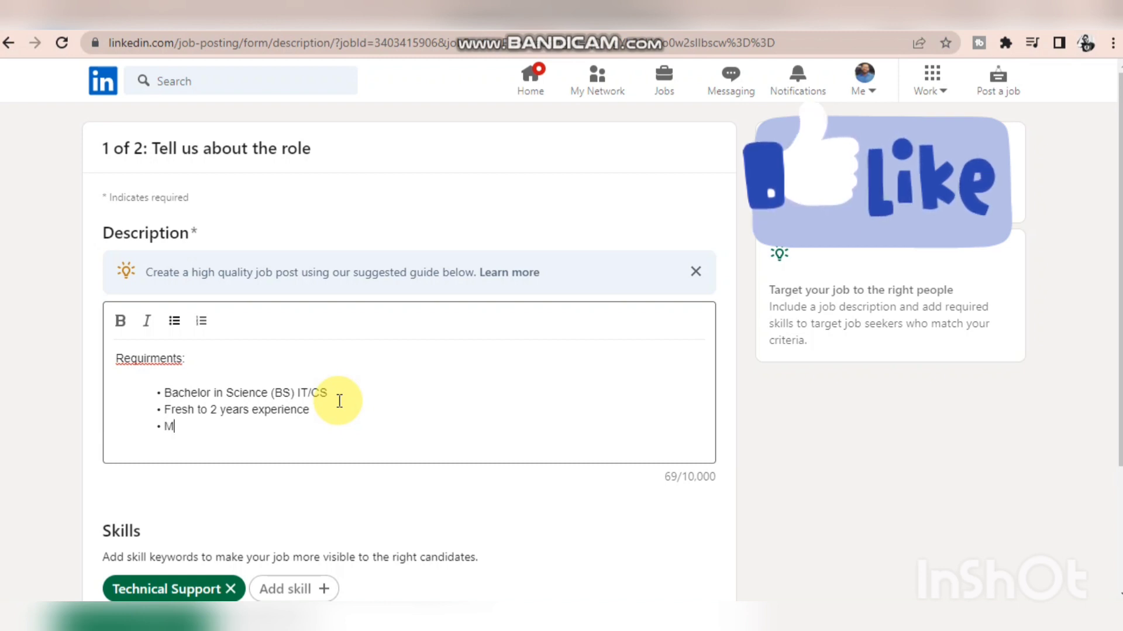
{"action": "key", "text": "BackSpace"}
{"action": "type", "text": "De"}
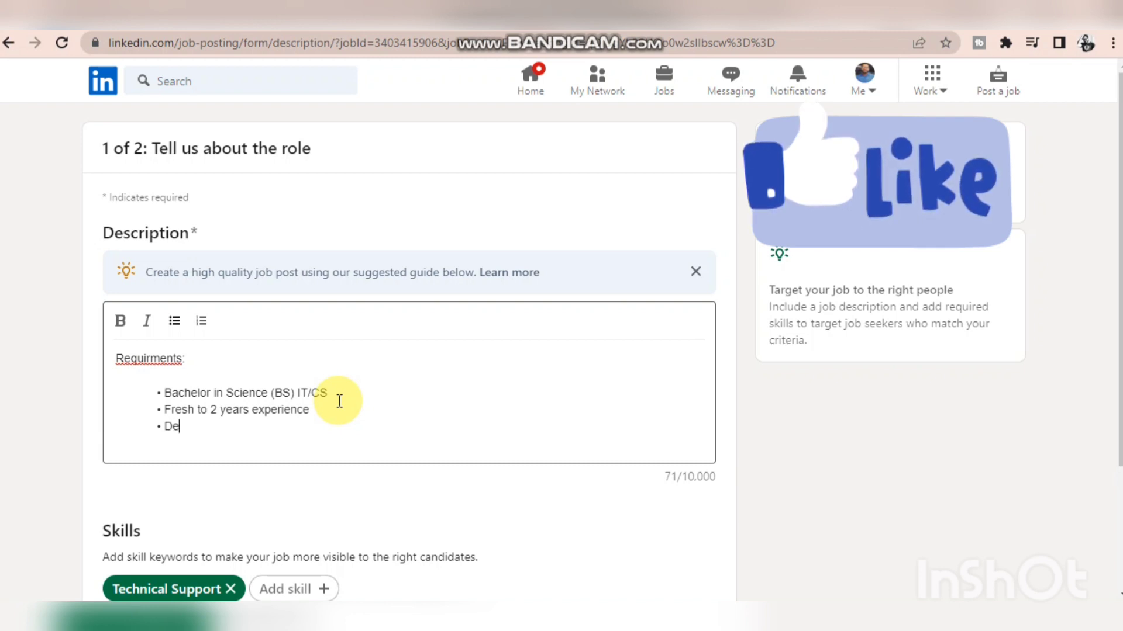
{"action": "type", "text": "ll Certif"}
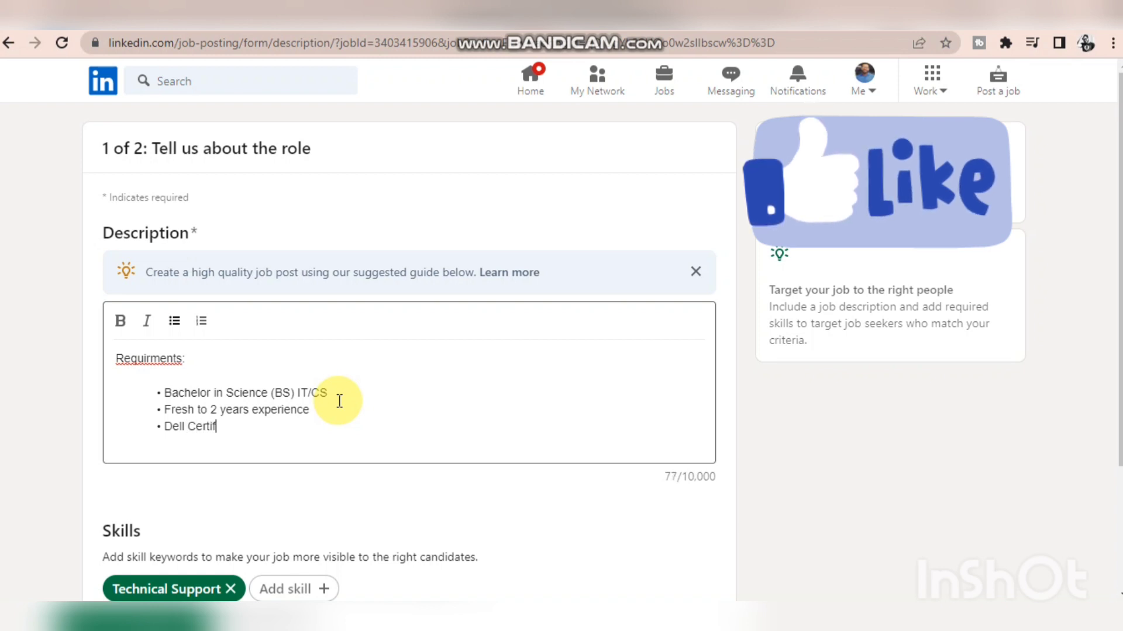
{"action": "type", "text": "ication"}
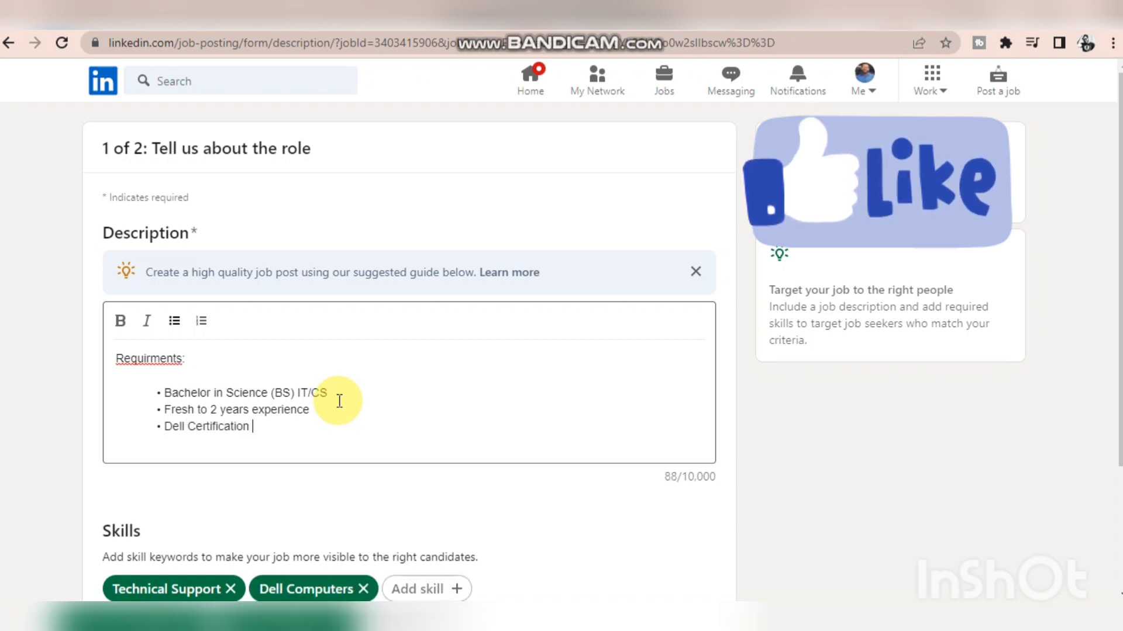
{"action": "scroll", "coordinate": [340, 401], "scroll_direction": "down", "scroll_amount": 2}
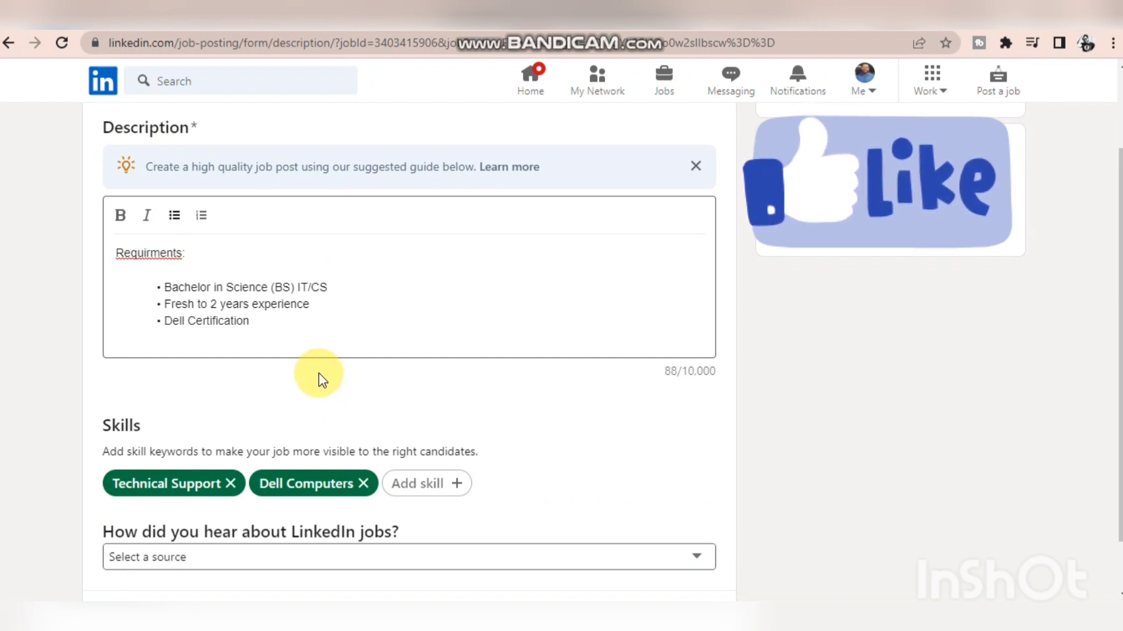
{"action": "type", "text": "is p"}
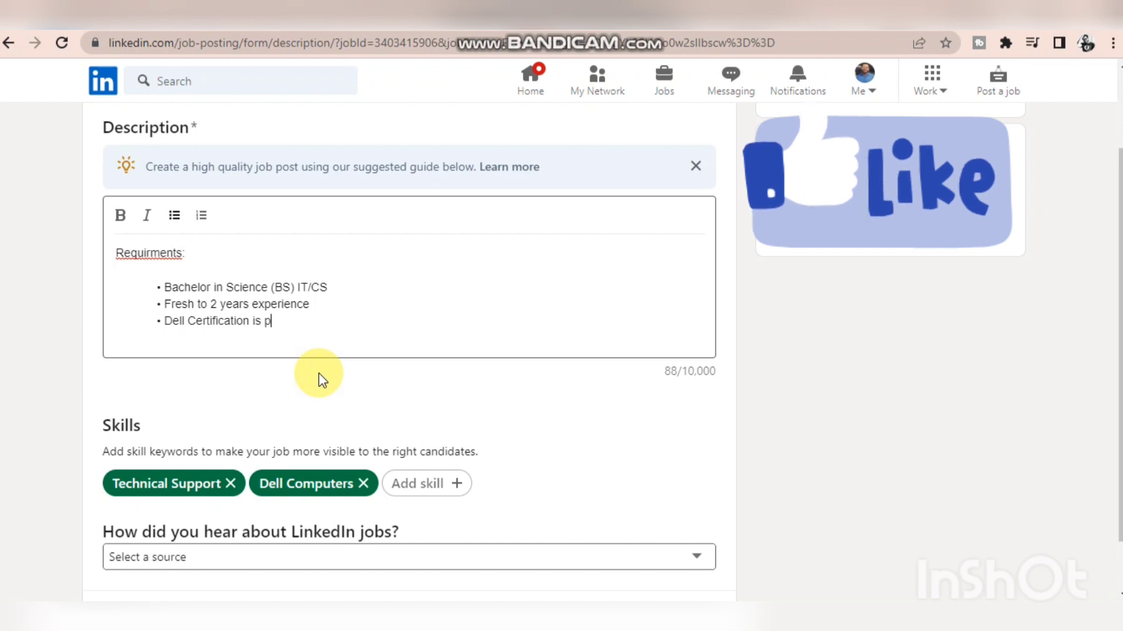
{"action": "type", "text": "refererred"}
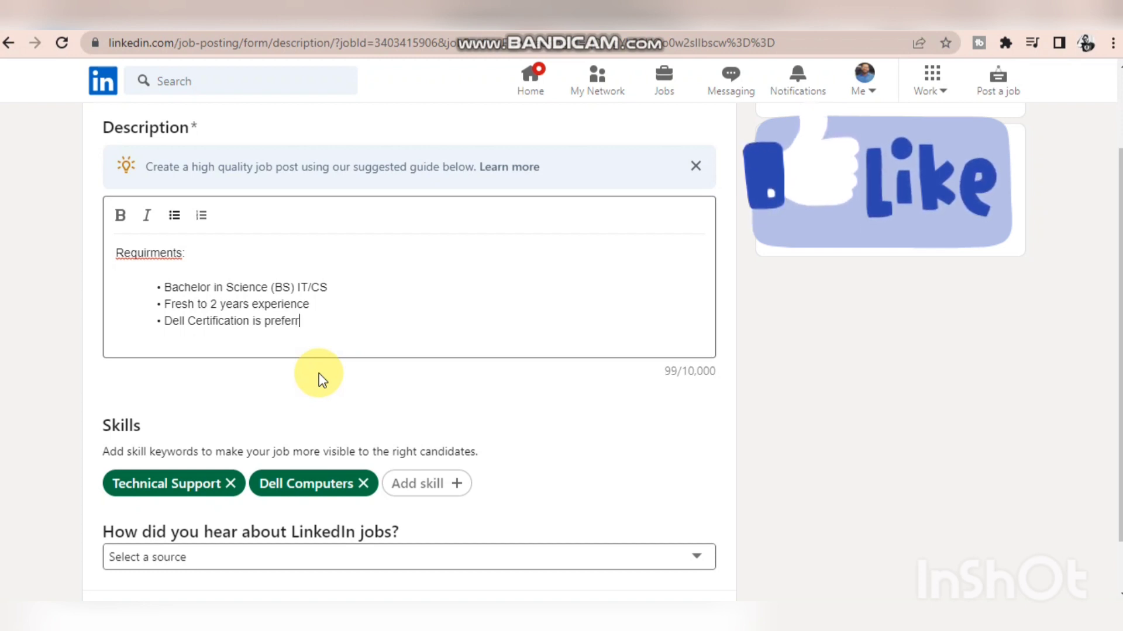
{"action": "key", "text": "Return"}
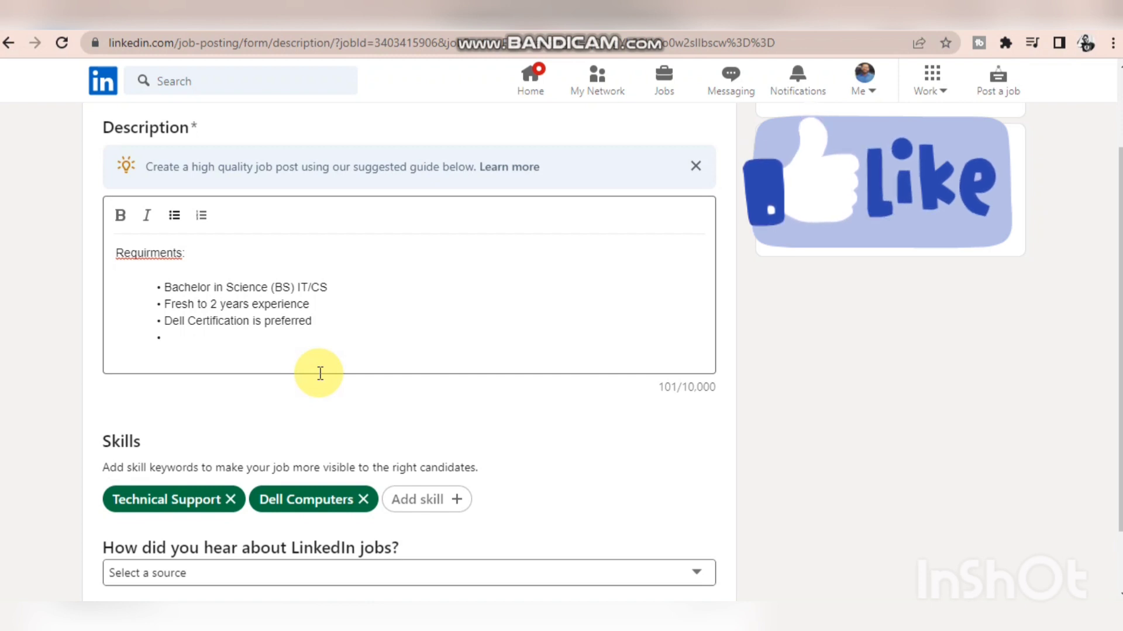
- Correct the misspelled heading of the job description to "Requirements:"
{"action": "right_click", "coordinate": [154, 253]}
{"action": "left_click", "coordinate": [206, 271]}
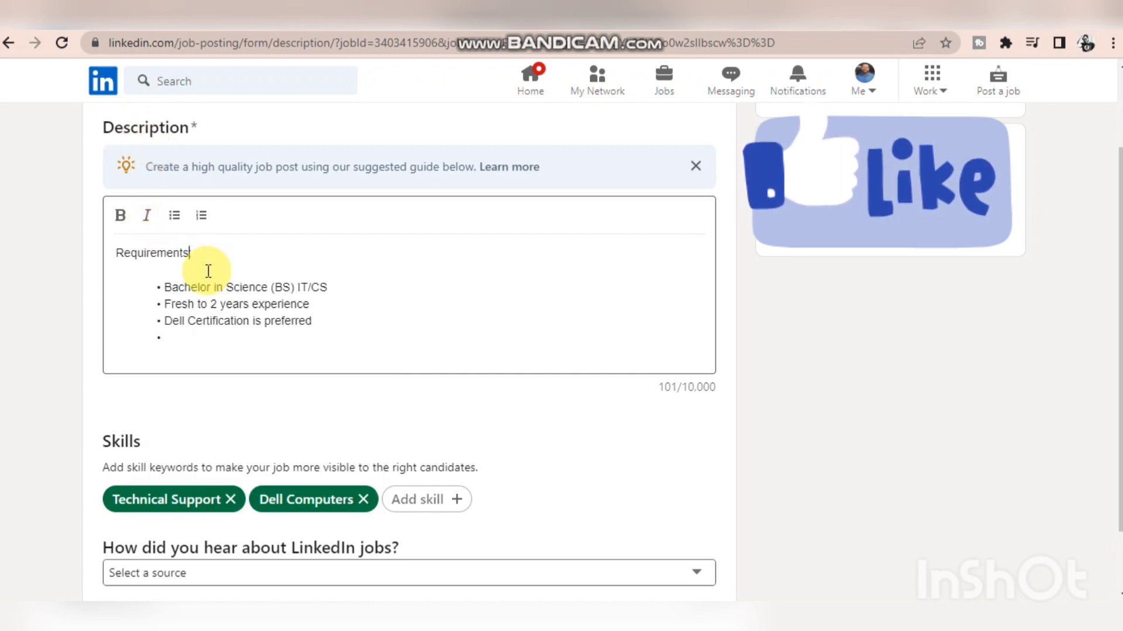
- Add the bullets "Quick learner" and "analytical skills" below the Dell Certification line, followed by a new empty bullet
{"action": "left_click", "coordinate": [178, 340]}
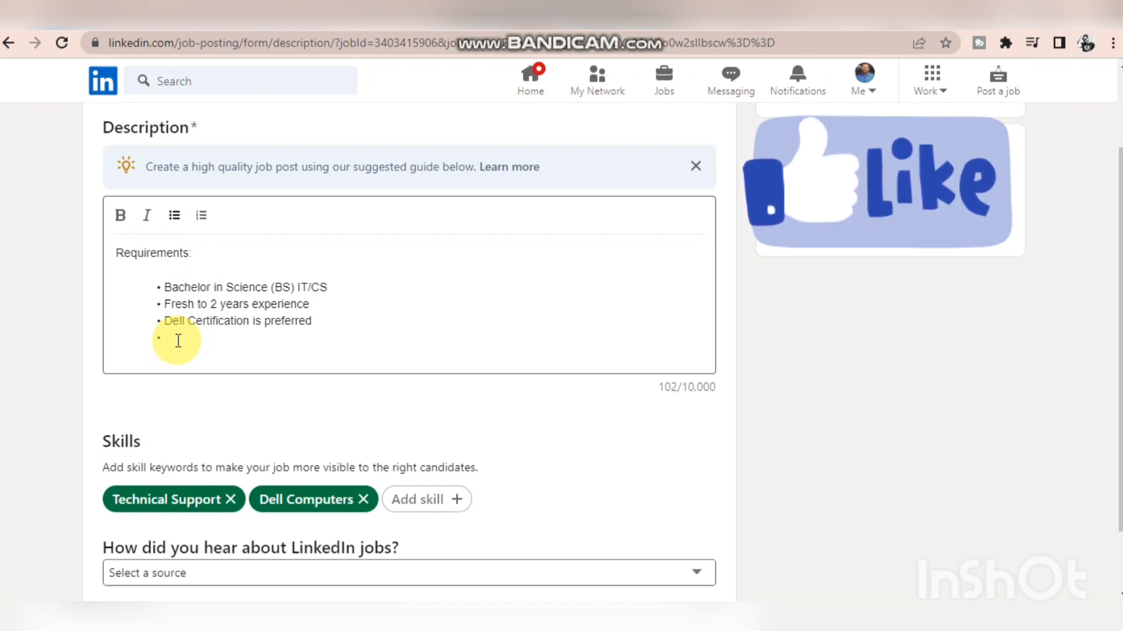
{"action": "type", "text": "Quick"}
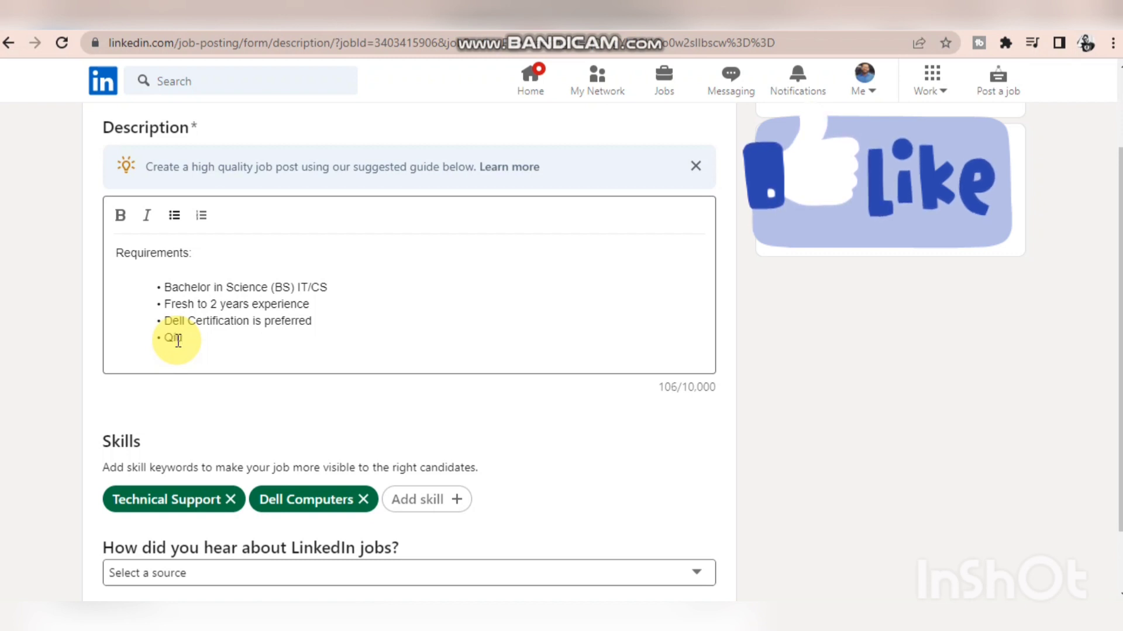
{"action": "type", "text": " learner"}
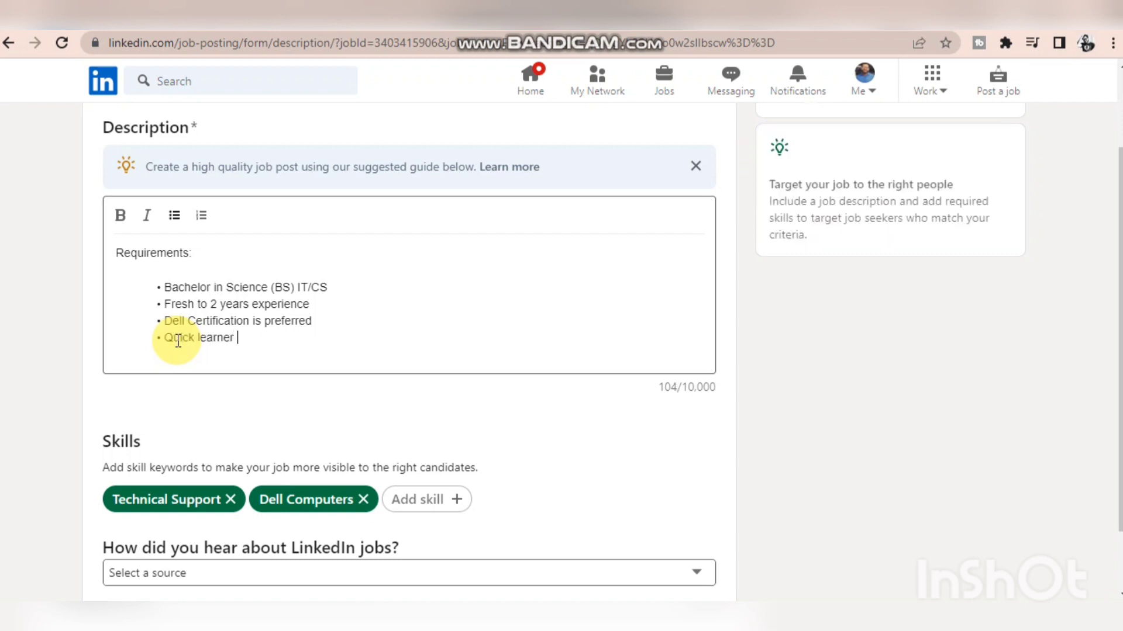
{"action": "key", "text": "Return"}
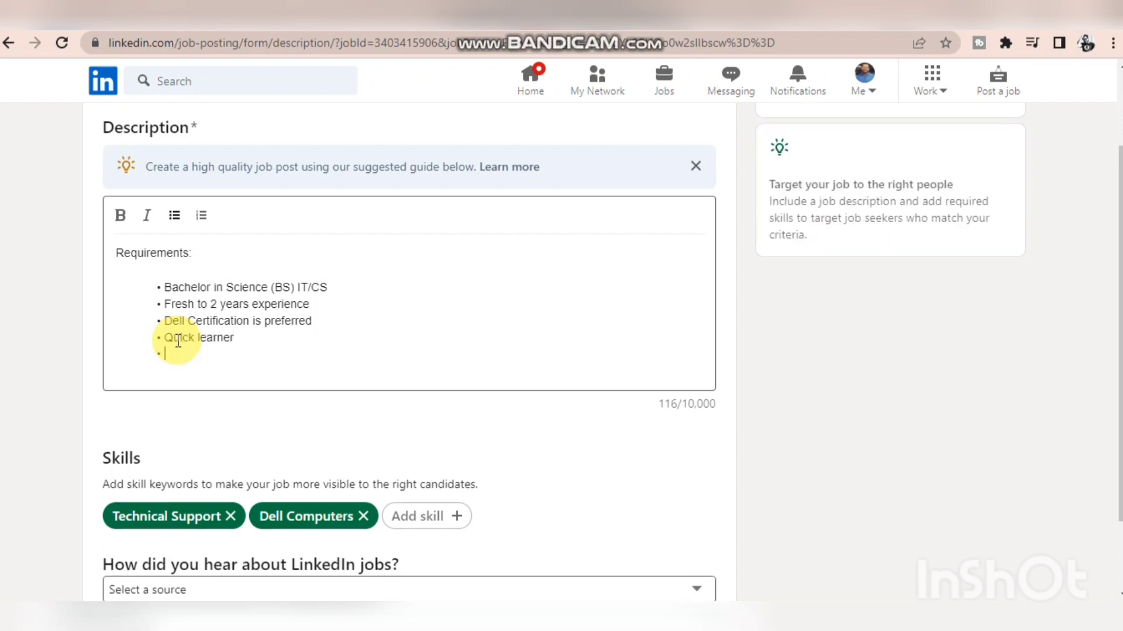
{"action": "type", "text": "analytical skills"}
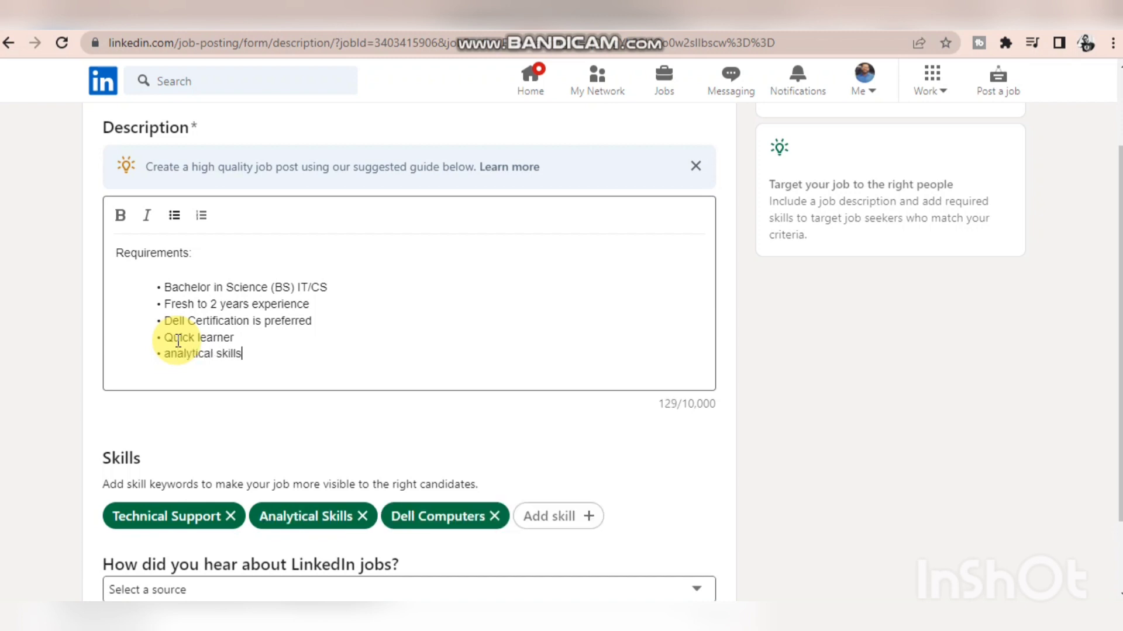
{"action": "key", "text": "Return"}
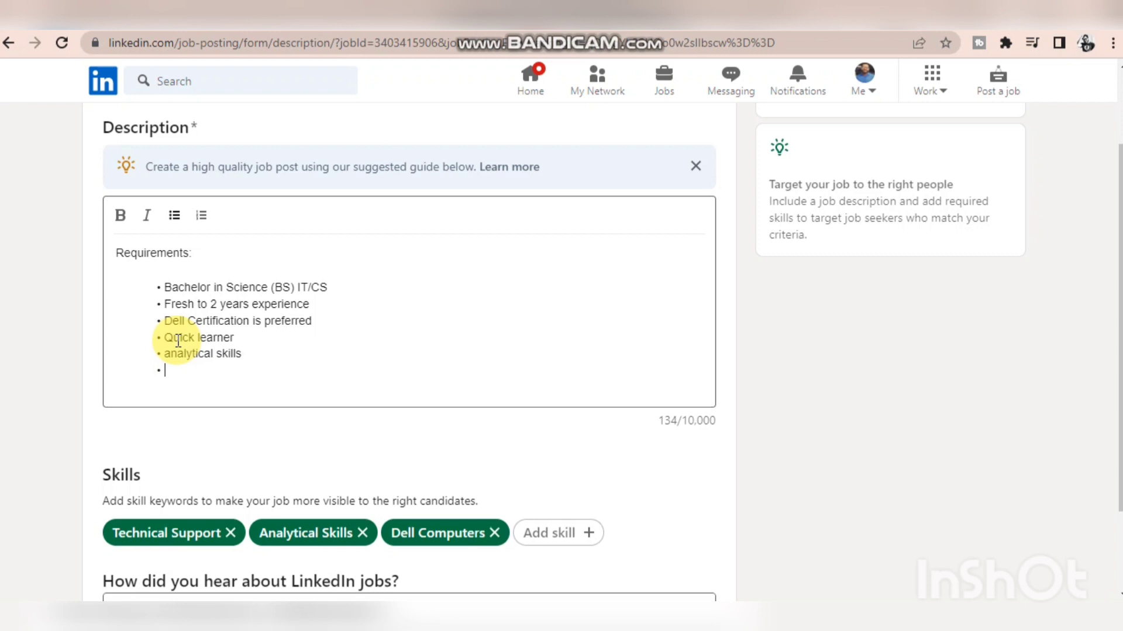
{"action": "key", "text": "Return"}
{"action": "key", "text": "Return"}
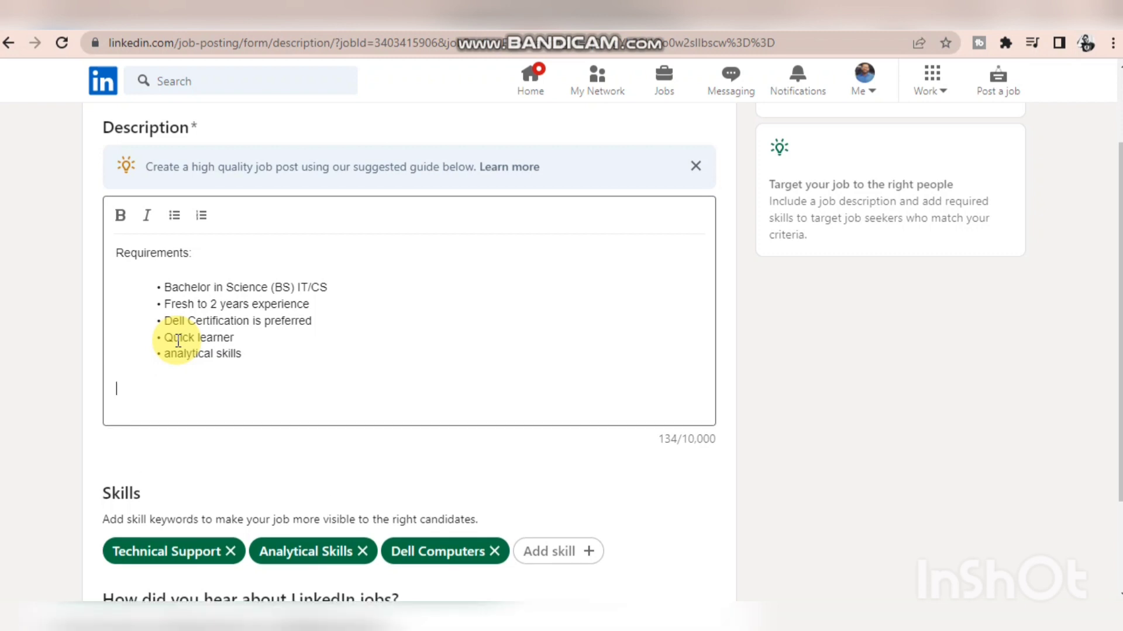
{"action": "key", "text": "BackSpace"}
{"action": "key", "text": "BackSpace"}
{"action": "key", "text": "Return"}
{"action": "type", "text": "Hard"}
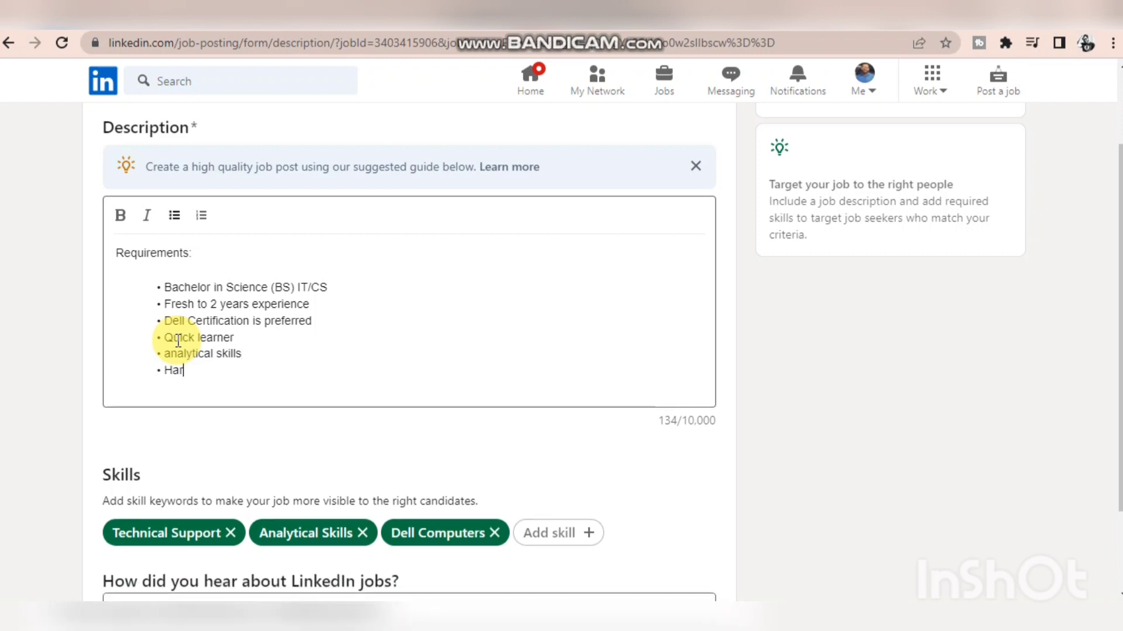
{"action": "key", "text": "BackSpace"}
{"action": "key", "text": "BackSpace"}
{"action": "key", "text": "BackSpace"}
{"action": "key", "text": "BackSpace"}
{"action": "key", "text": "BackSpace"}
- Enter "computer hardware and IT network support" as the last bullet of the requirements and end the list
{"action": "type", "text": "computer hard"}
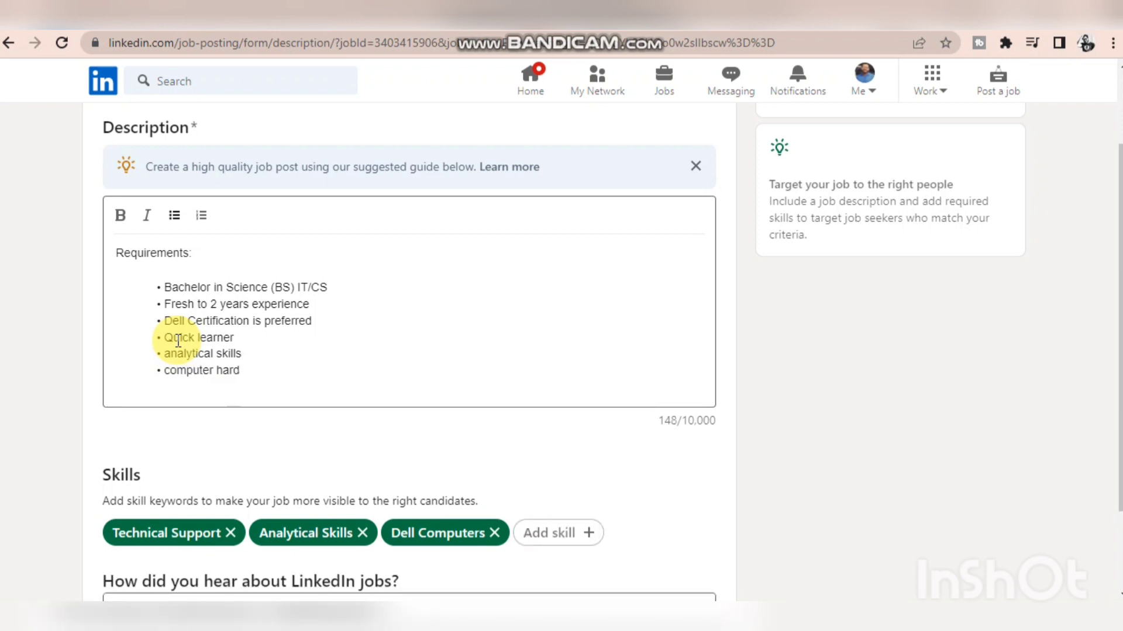
{"action": "type", "text": "ware"}
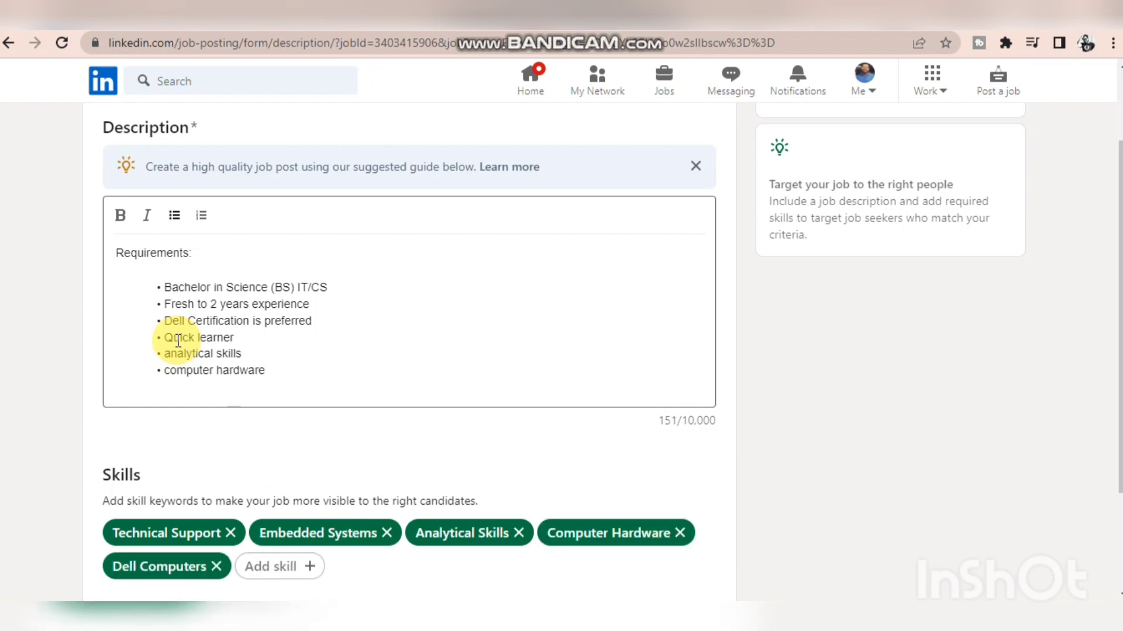
{"action": "type", "text": "ware and IT neto"}
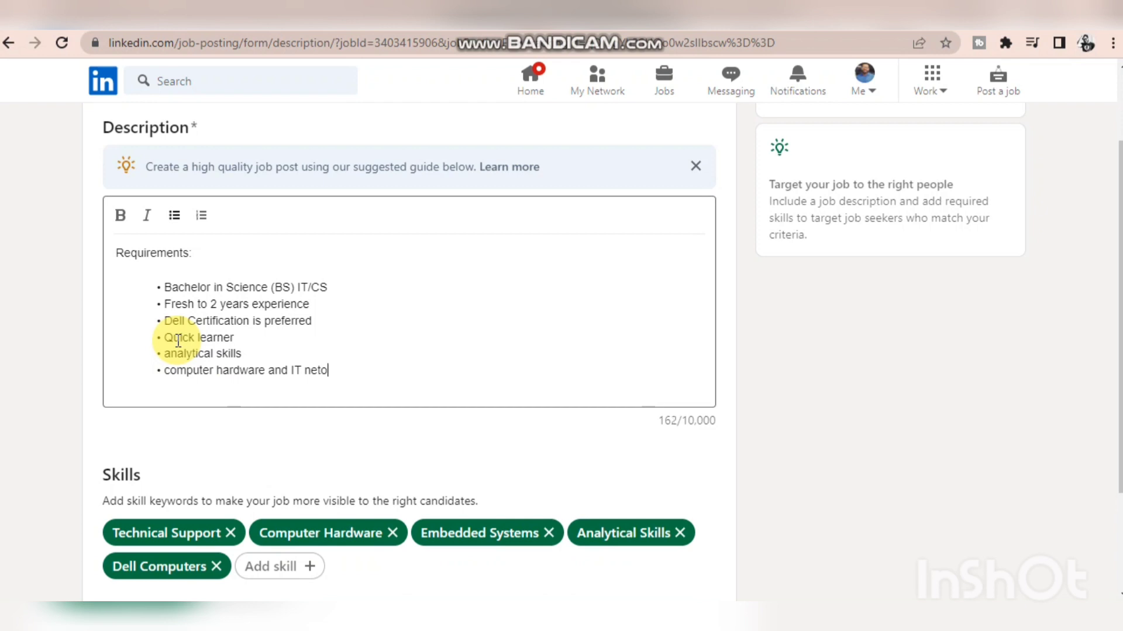
{"action": "type", "text": "work supprt"}
{"action": "key", "text": "BackSpace"}
{"action": "key", "text": "BackSpace"}
{"action": "key", "text": "BackSpace"}
{"action": "type", "text": "ort"}
{"action": "key", "text": "Return"}
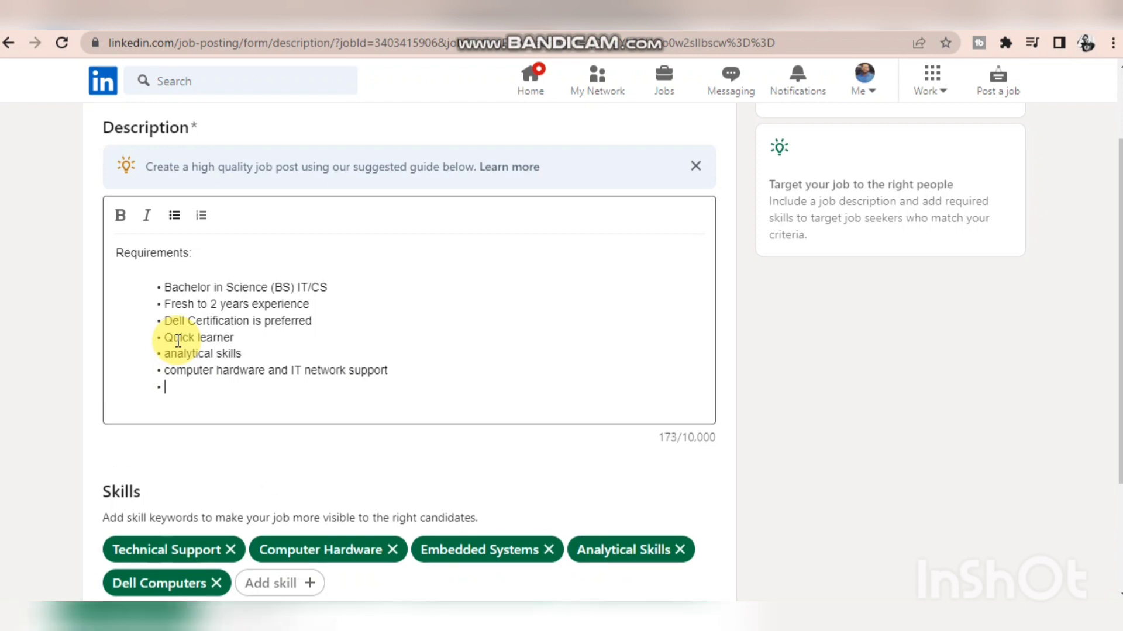
{"action": "key", "text": "Return"}
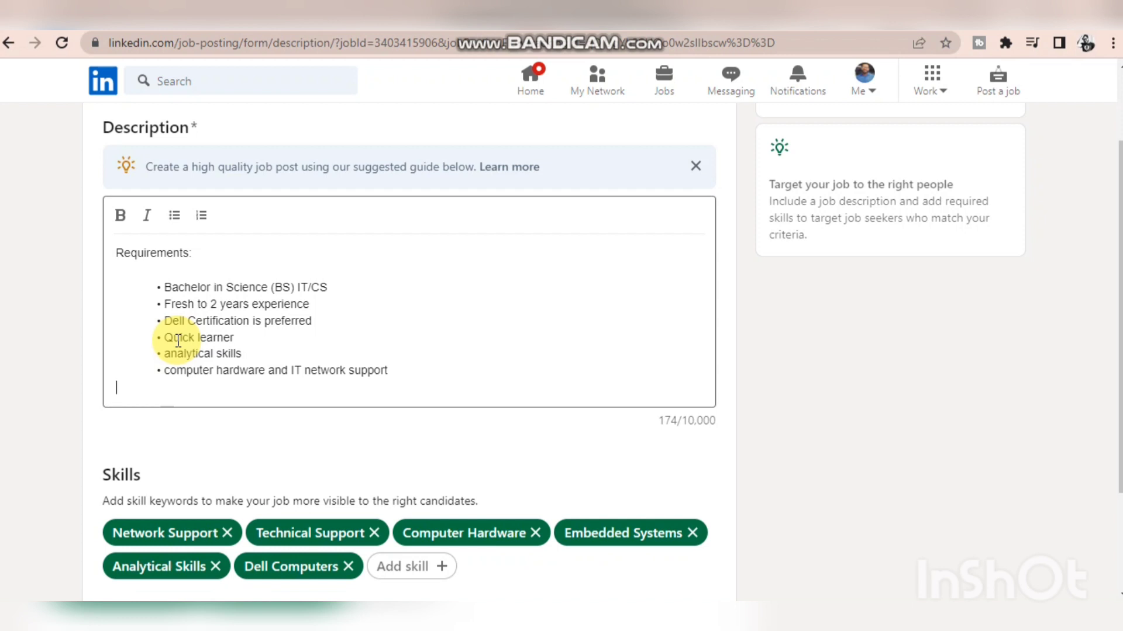
{"action": "type", "text": "D"}
{"action": "key", "text": "BackSpace"}
- Answer how you heard about LinkedIn jobs with "Ad on LinkedIn.com"
{"action": "scroll", "coordinate": [264, 450], "scroll_direction": "down", "scroll_amount": 3}
{"action": "scroll", "coordinate": [264, 450], "scroll_direction": "up", "scroll_amount": 4}
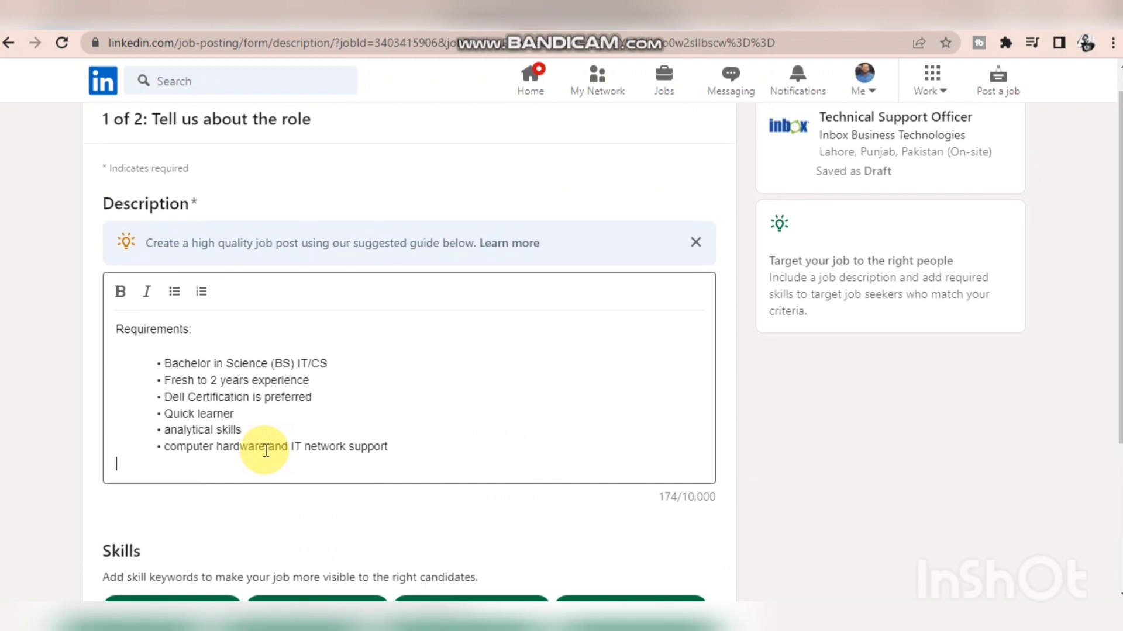
{"action": "scroll", "coordinate": [264, 451], "scroll_direction": "down", "scroll_amount": 4}
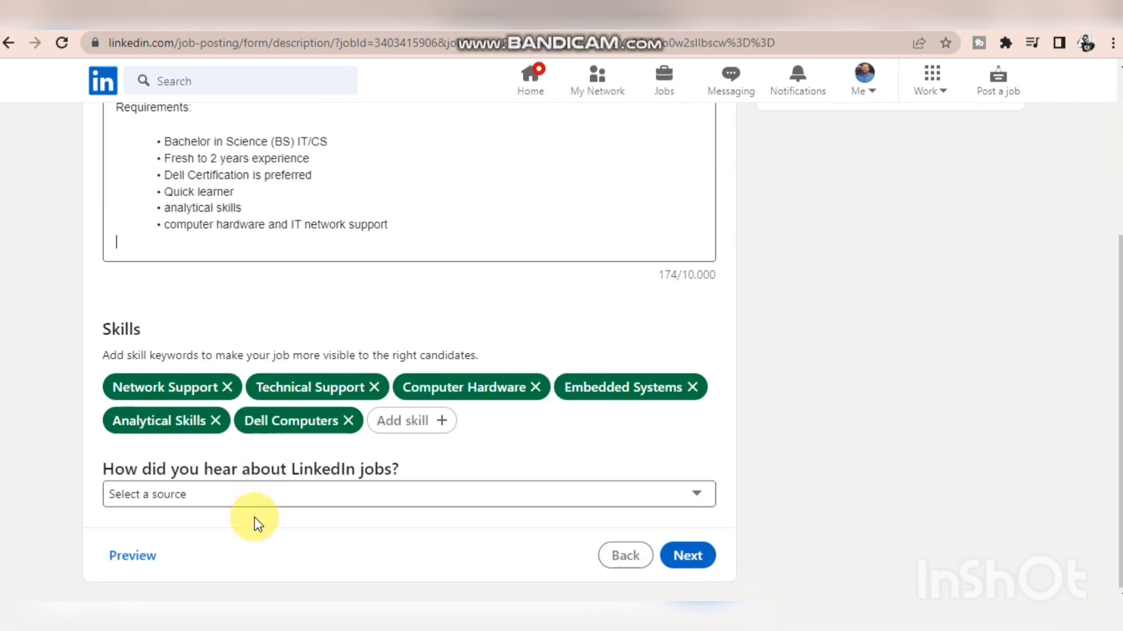
{"action": "left_click", "coordinate": [248, 503]}
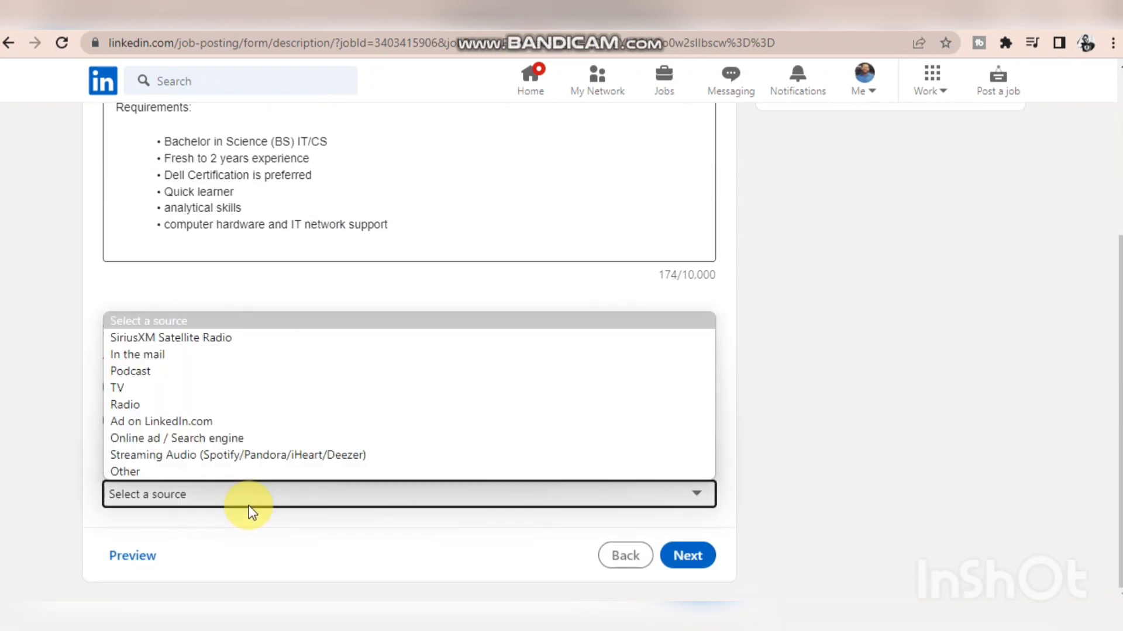
{"action": "left_click", "coordinate": [248, 506]}
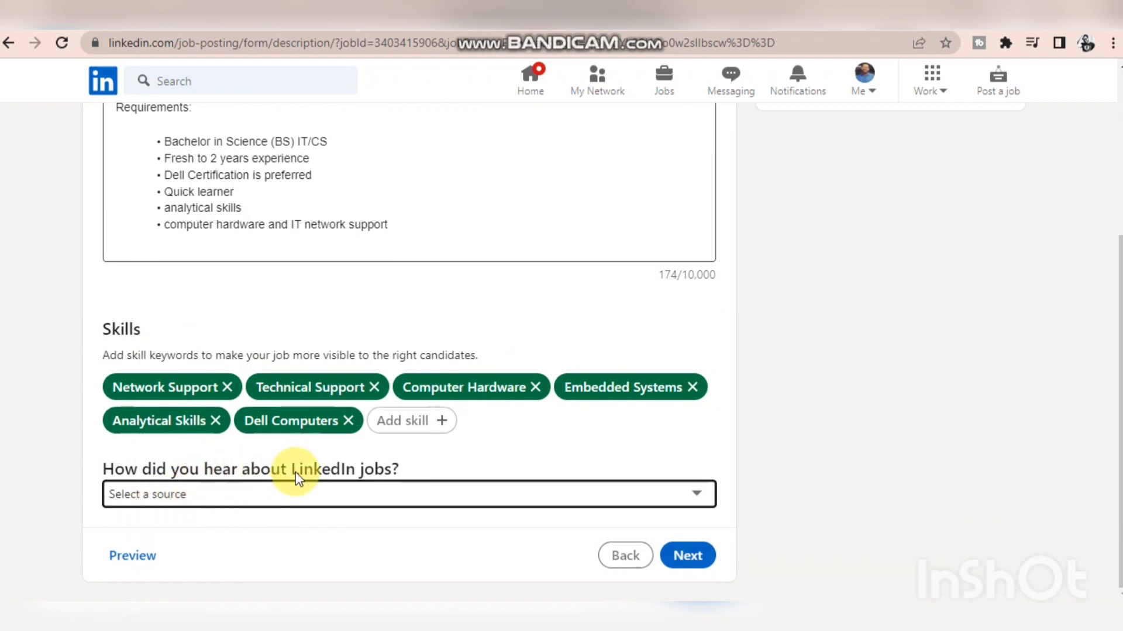
{"action": "left_click", "coordinate": [268, 496]}
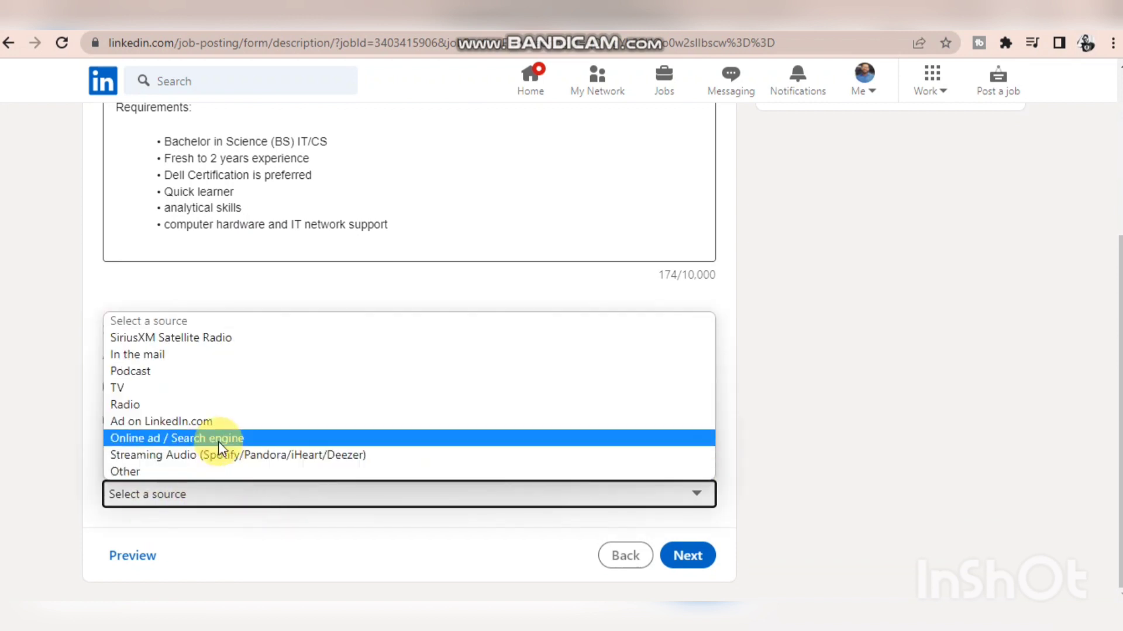
{"action": "left_click", "coordinate": [213, 423]}
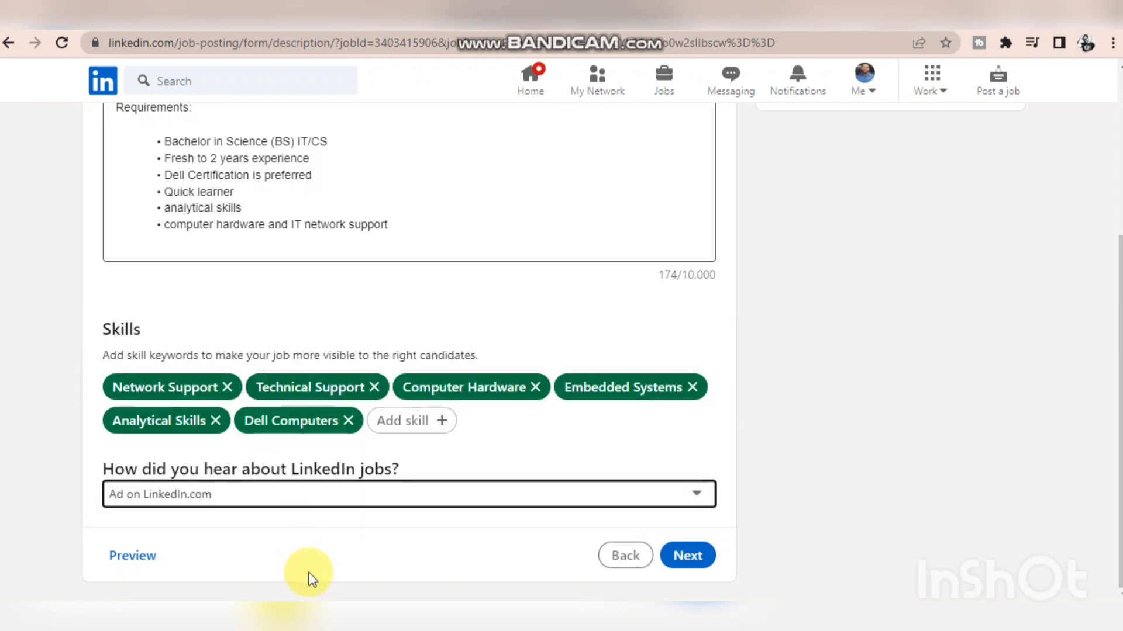
- Change the answer on how you heard about LinkedIn jobs to "Other" and continue to the applicant settings
{"action": "scroll", "coordinate": [519, 314], "scroll_direction": "up", "scroll_amount": 1}
{"action": "scroll", "coordinate": [520, 314], "scroll_direction": "up", "scroll_amount": 3}
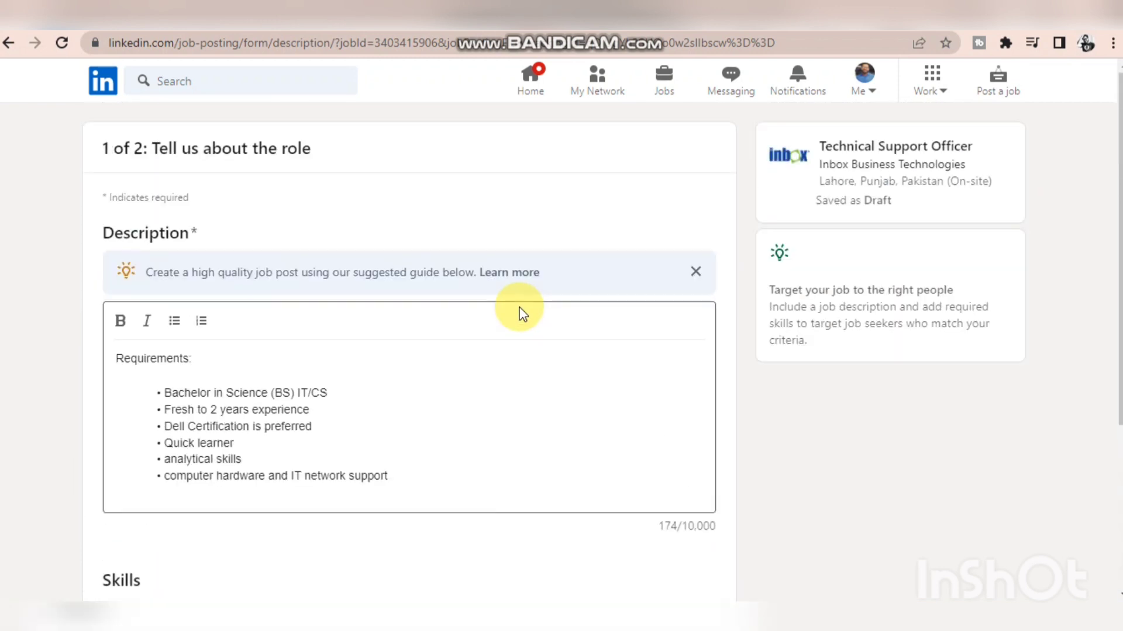
{"action": "scroll", "coordinate": [519, 314], "scroll_direction": "down", "scroll_amount": 4}
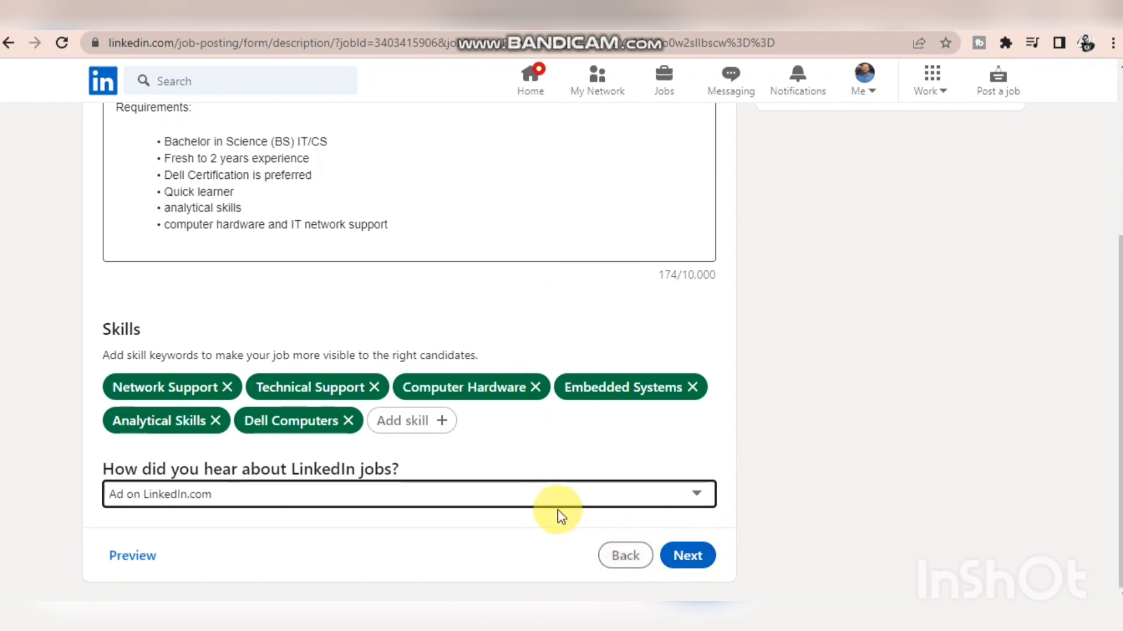
{"action": "left_click", "coordinate": [542, 497]}
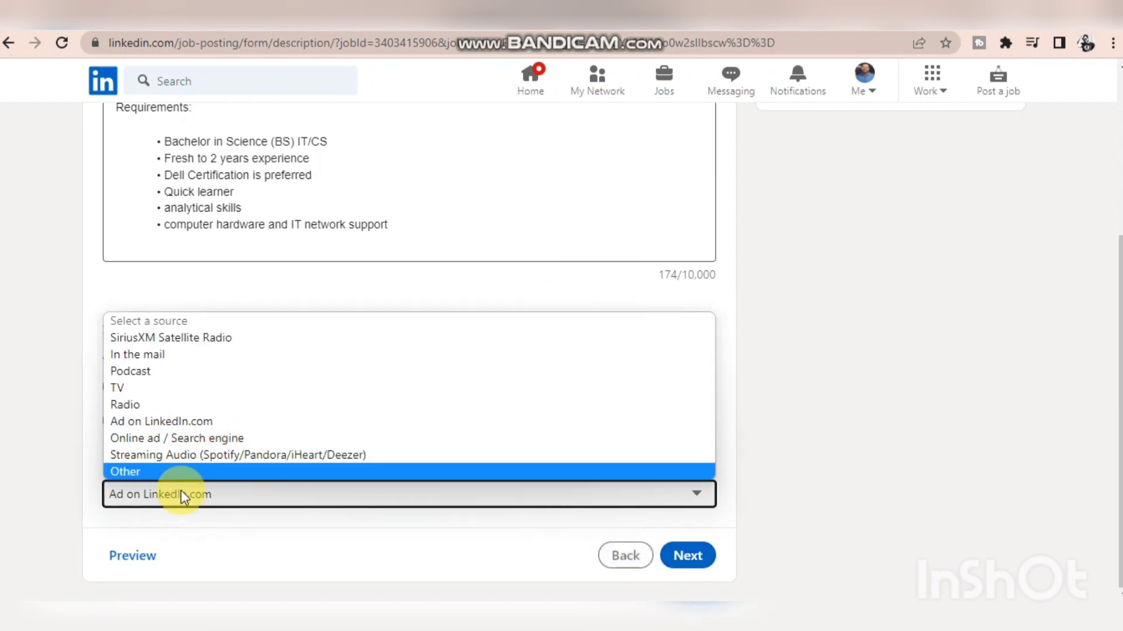
{"action": "left_click", "coordinate": [182, 474]}
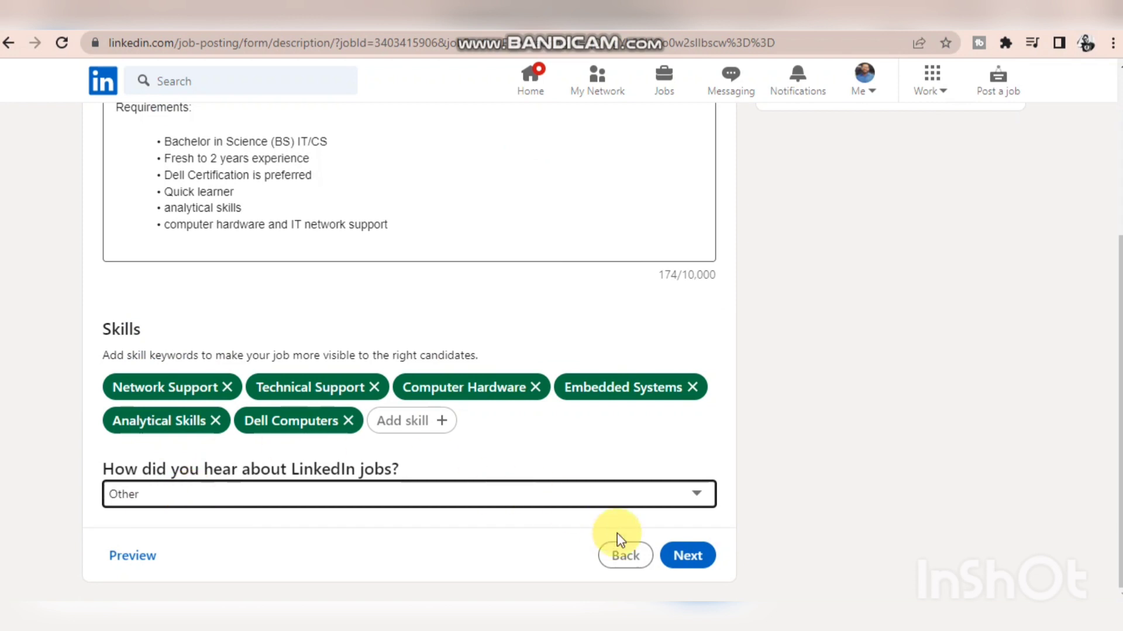
{"action": "left_click", "coordinate": [694, 556]}
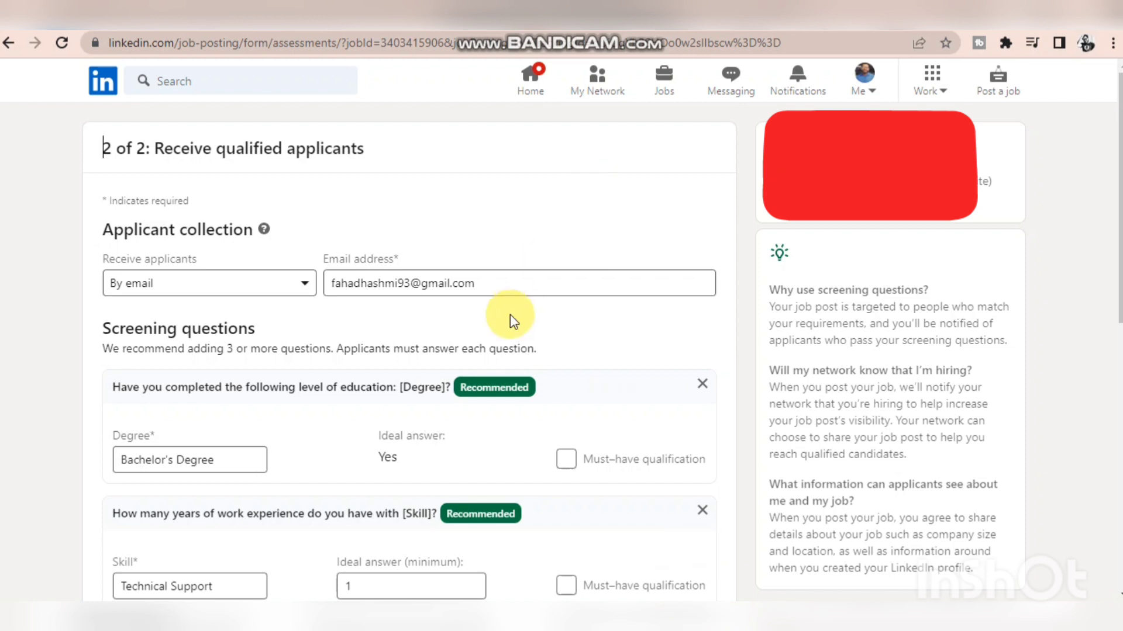
- Replace the applicant collection email address with the contact's suggested work email
{"action": "left_click_drag", "start_coordinate": [493, 282], "coordinate": [306, 285]}
{"action": "type", "text": "fahad"}
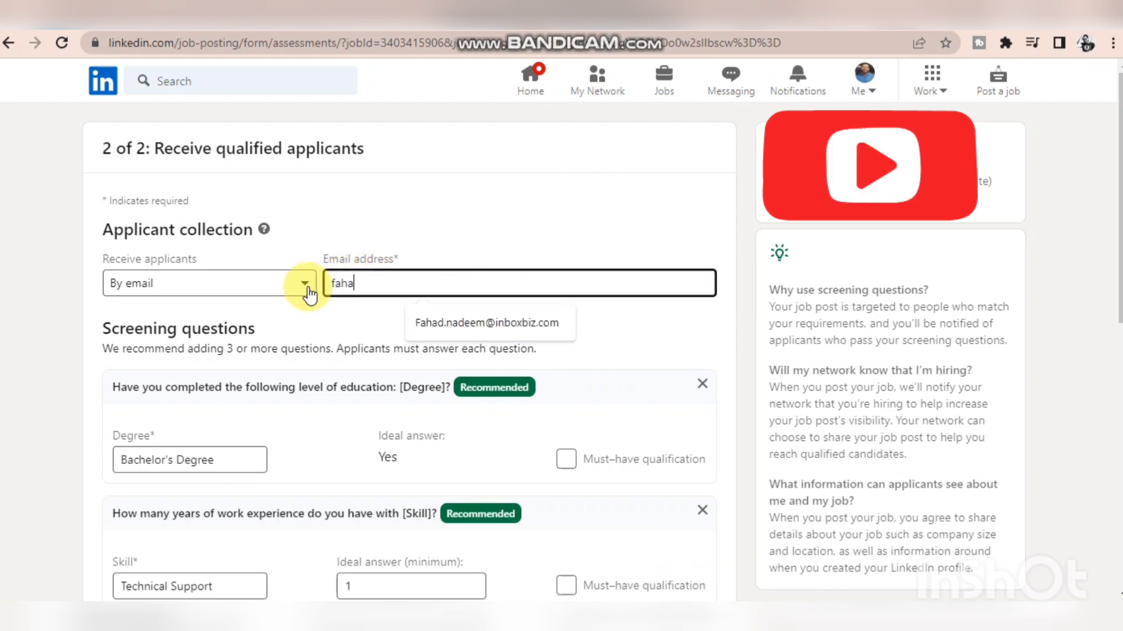
{"action": "left_click", "coordinate": [444, 321]}
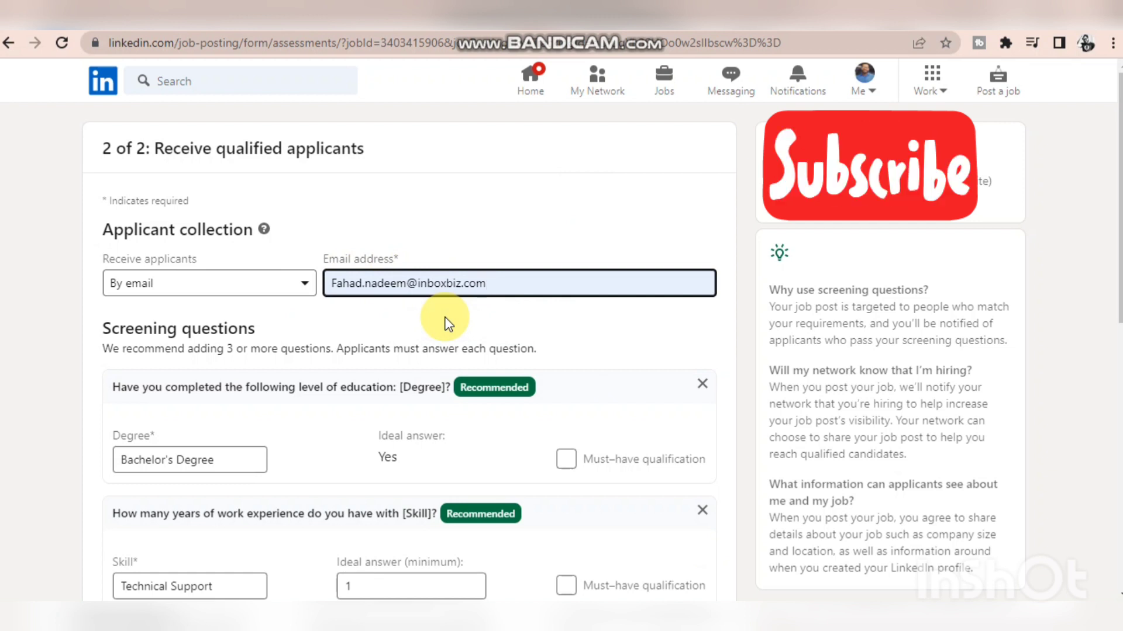
- Try receiving applicants at an external website, return to receiving them by email and refill the contact's work email
{"action": "left_click", "coordinate": [300, 285]}
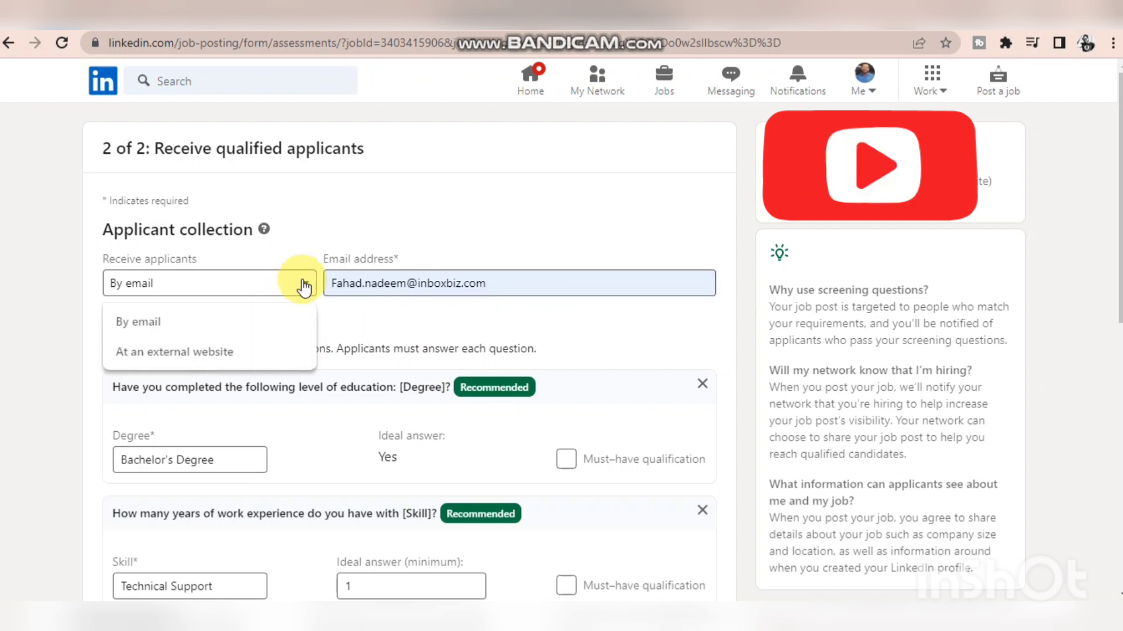
{"action": "left_click", "coordinate": [227, 358]}
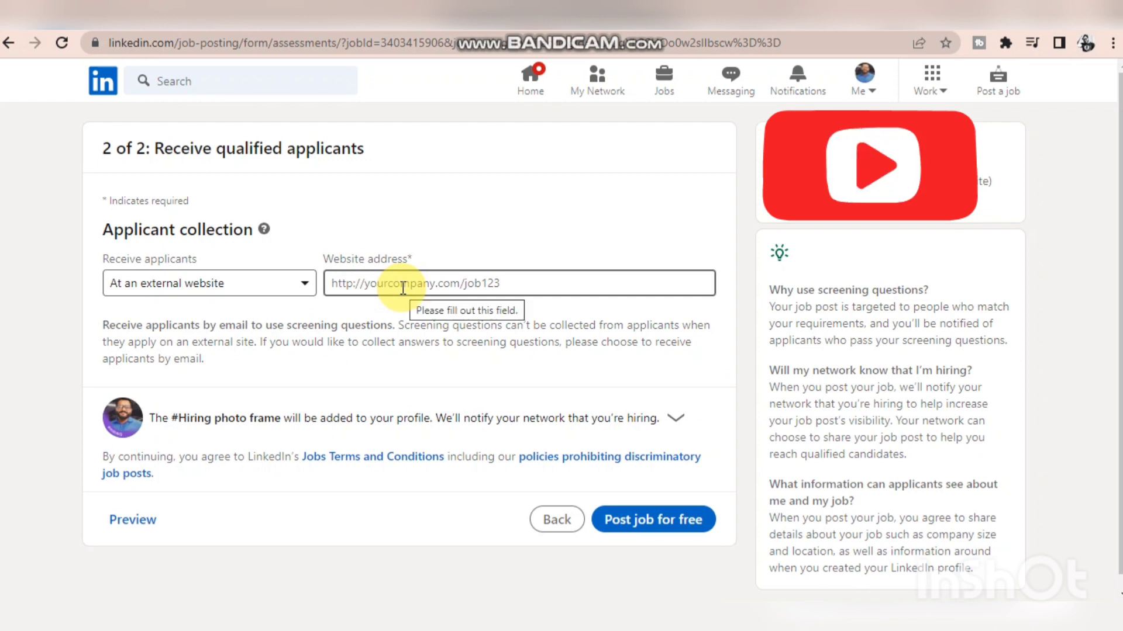
{"action": "left_click", "coordinate": [308, 286]}
{"action": "left_click", "coordinate": [234, 322]}
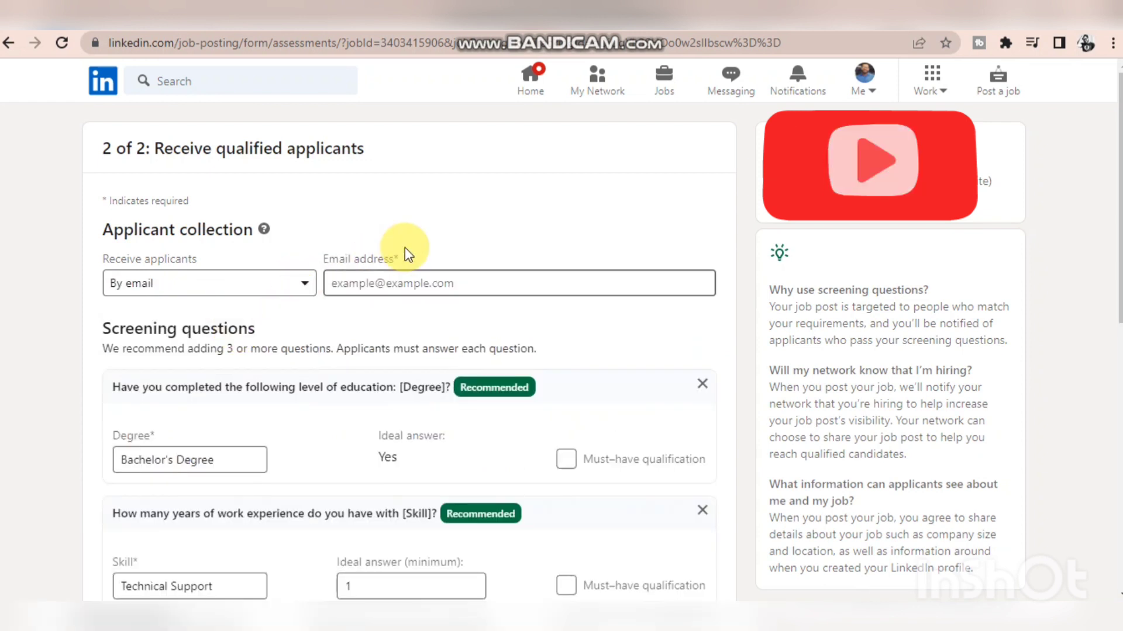
{"action": "left_click", "coordinate": [391, 282]}
{"action": "left_click", "coordinate": [420, 315]}
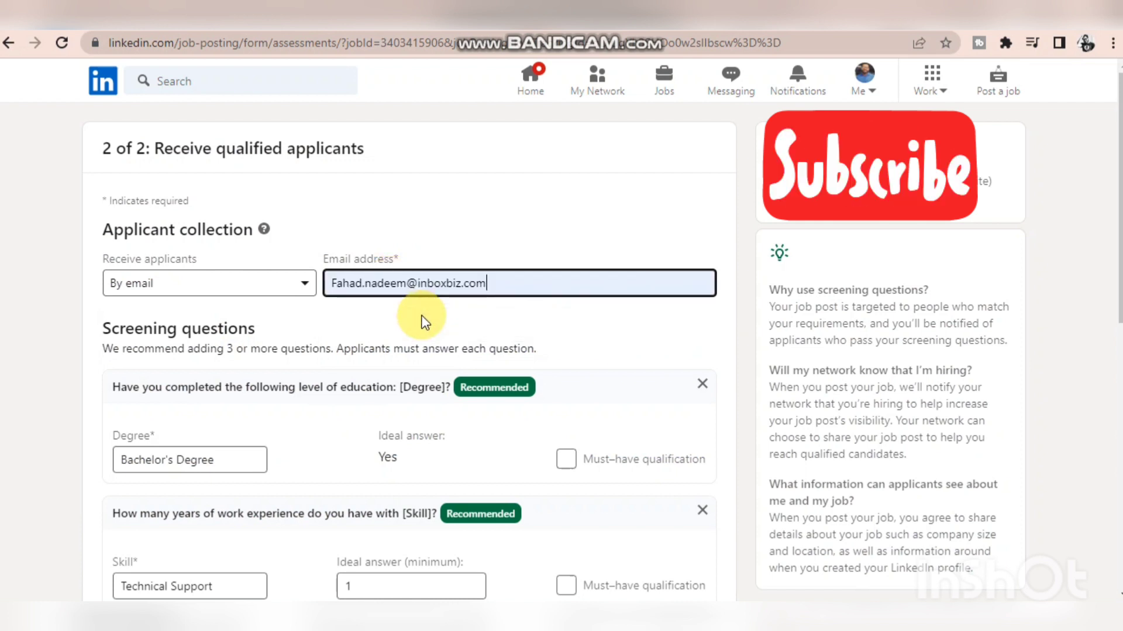
- Add a blank custom screening question below the recommended ones and clear its must-have qualification setting
{"action": "scroll", "coordinate": [371, 326], "scroll_direction": "down", "scroll_amount": 2}
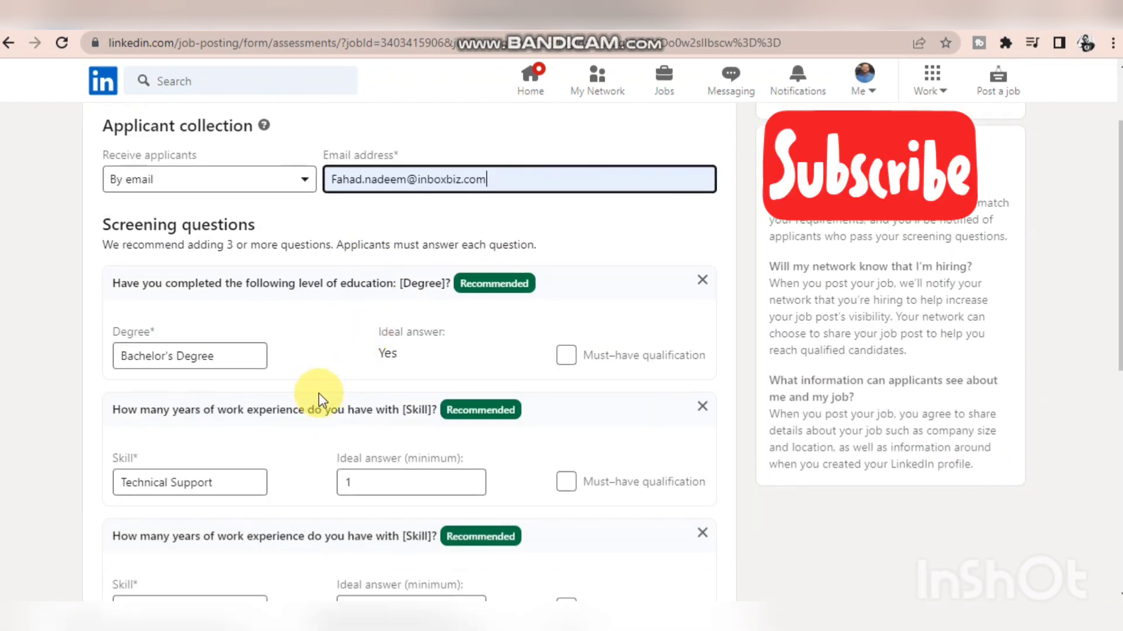
{"action": "scroll", "coordinate": [331, 384], "scroll_direction": "down", "scroll_amount": 1}
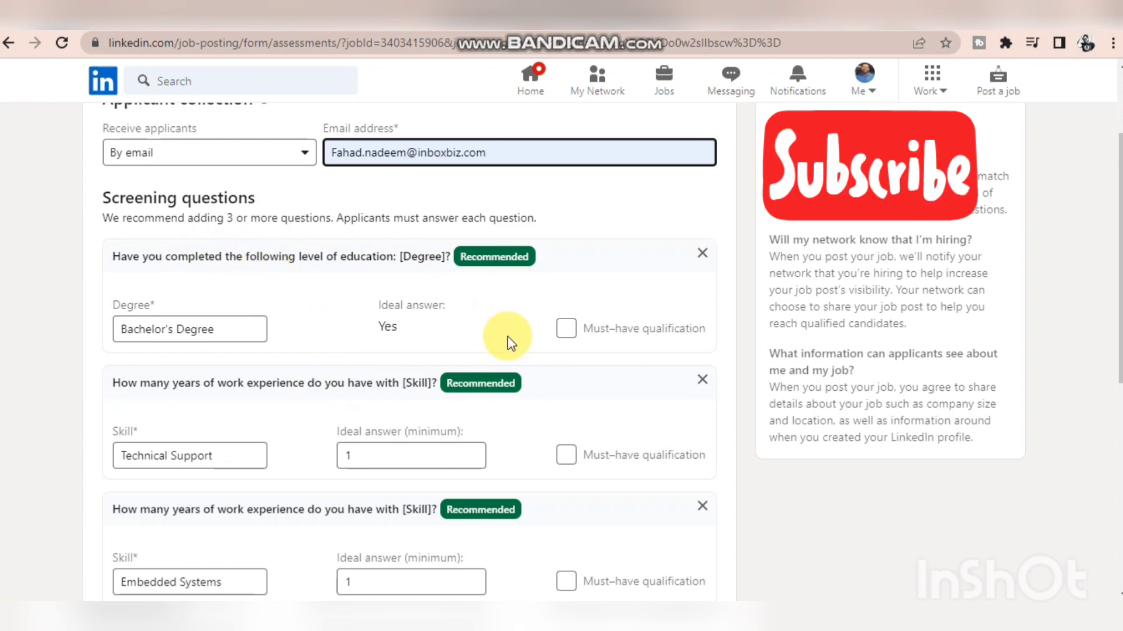
{"action": "scroll", "coordinate": [515, 345], "scroll_direction": "down", "scroll_amount": 2}
{"action": "scroll", "coordinate": [512, 343], "scroll_direction": "down", "scroll_amount": 1}
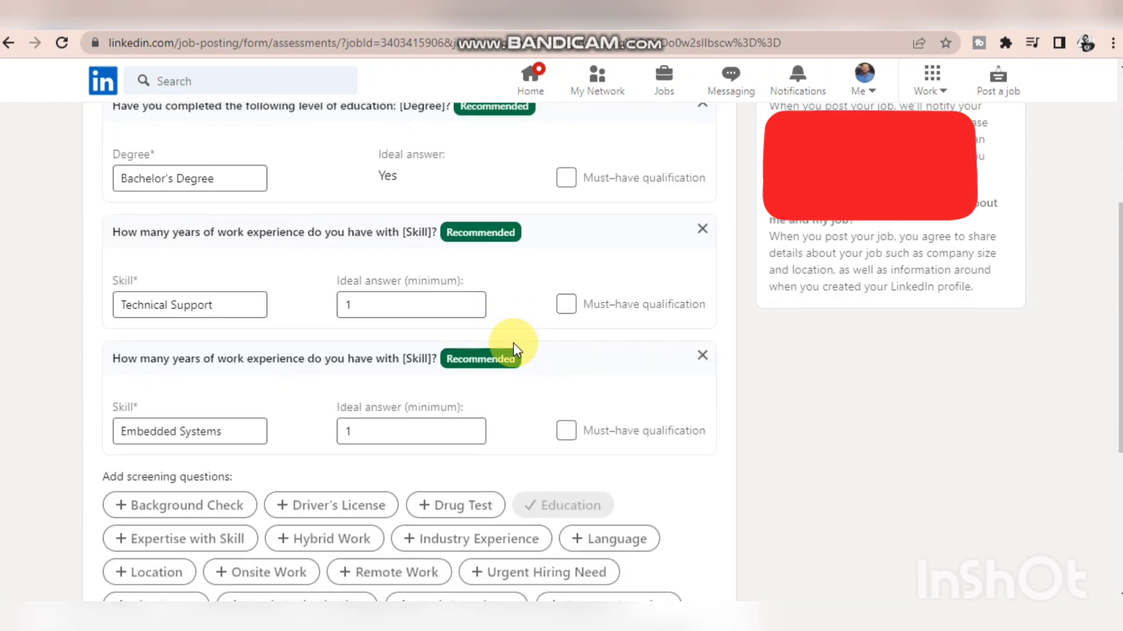
{"action": "scroll", "coordinate": [513, 349], "scroll_direction": "up", "scroll_amount": 2}
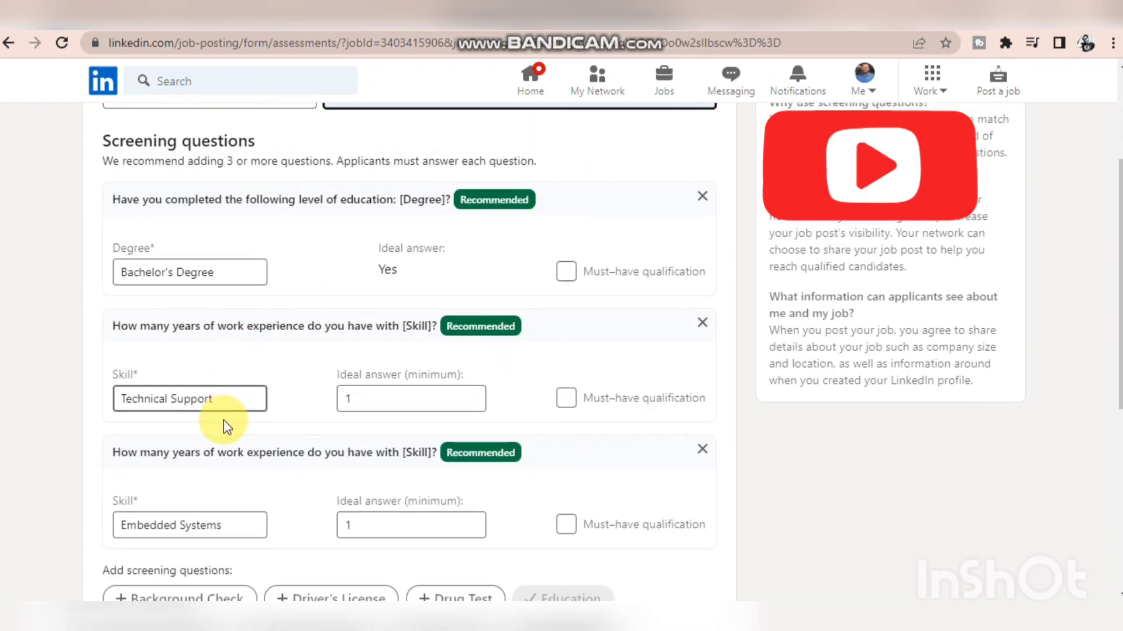
{"action": "scroll", "coordinate": [223, 420], "scroll_direction": "down", "scroll_amount": 2}
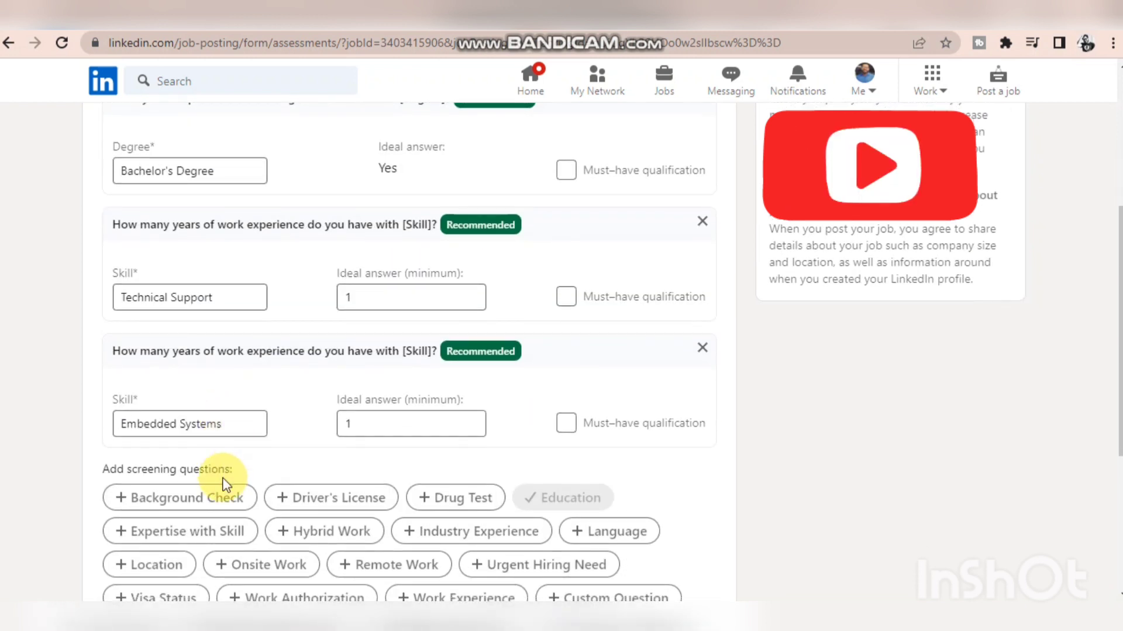
{"action": "scroll", "coordinate": [221, 481], "scroll_direction": "down", "scroll_amount": 1}
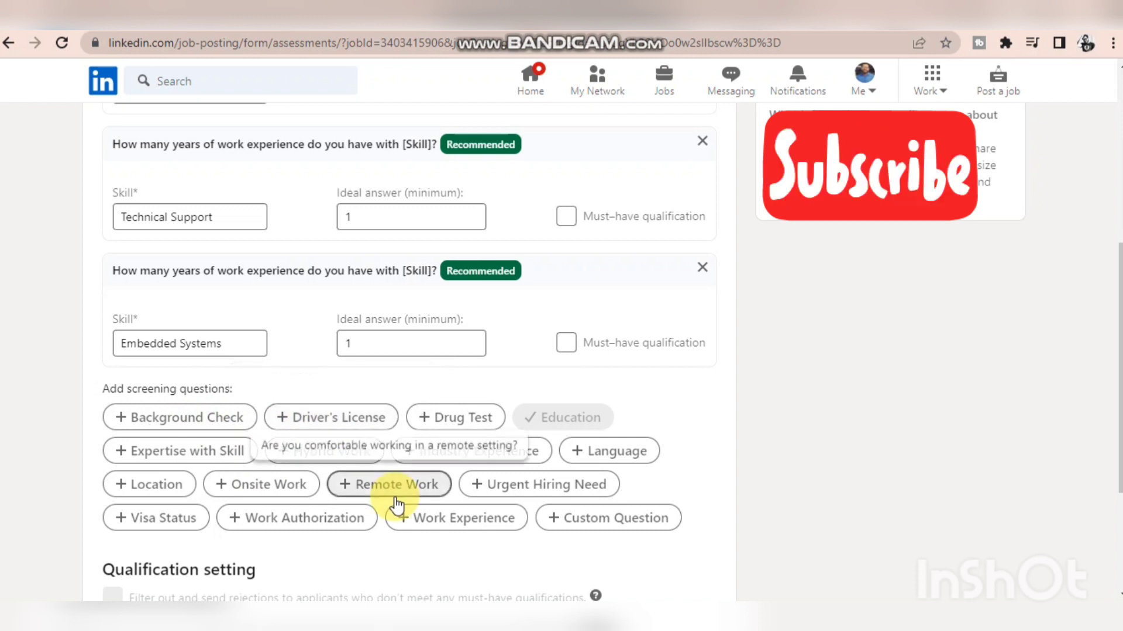
{"action": "left_click", "coordinate": [570, 523]}
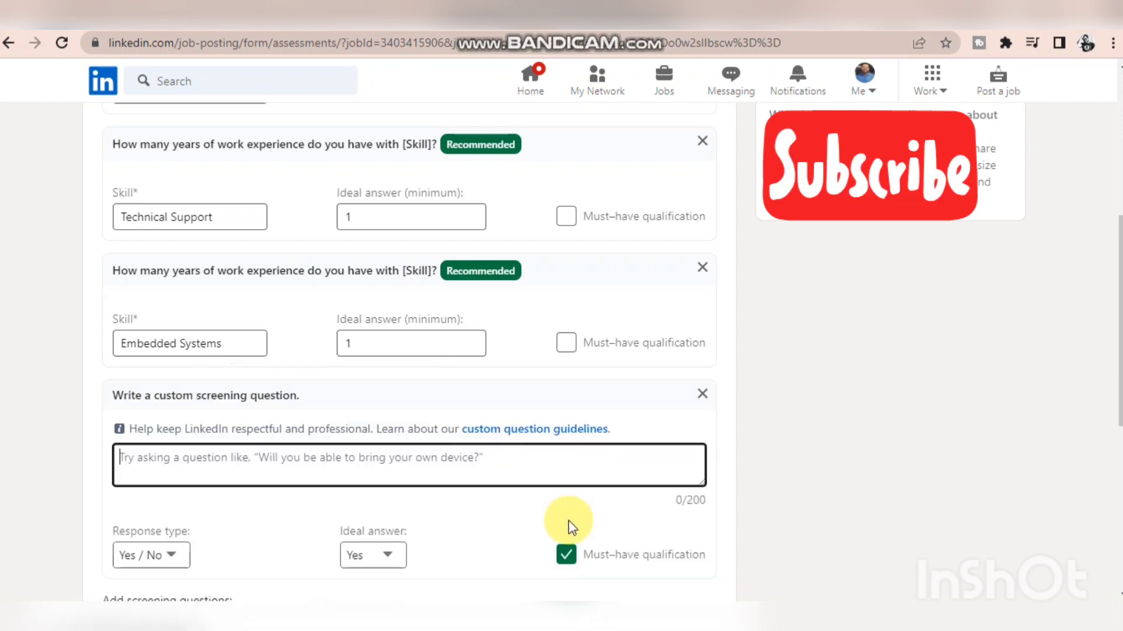
{"action": "left_click", "coordinate": [567, 551]}
- Mark the Bachelor's Degree and Technical Support screening questions as must-have qualifications
{"action": "scroll", "coordinate": [568, 535], "scroll_direction": "up", "scroll_amount": 2}
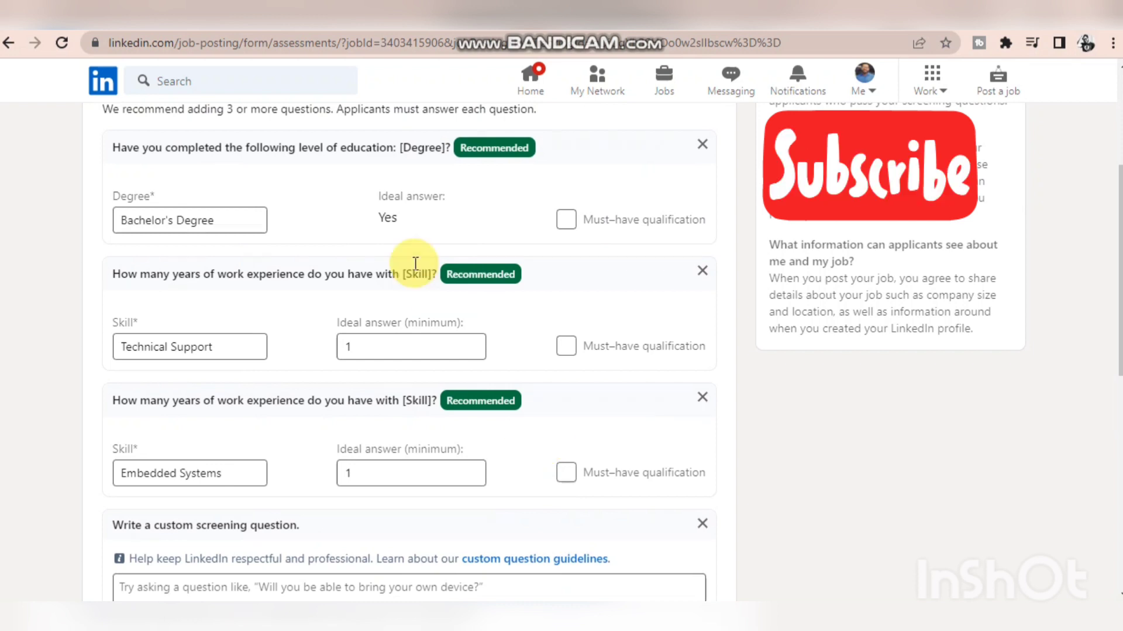
{"action": "left_click", "coordinate": [566, 220]}
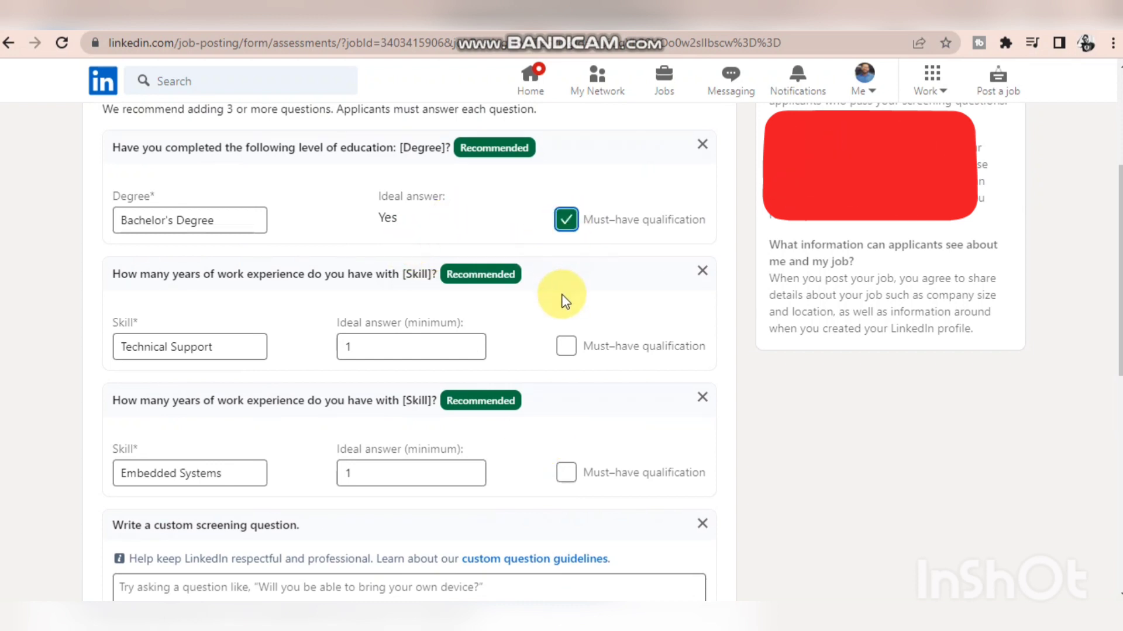
{"action": "left_click", "coordinate": [566, 346]}
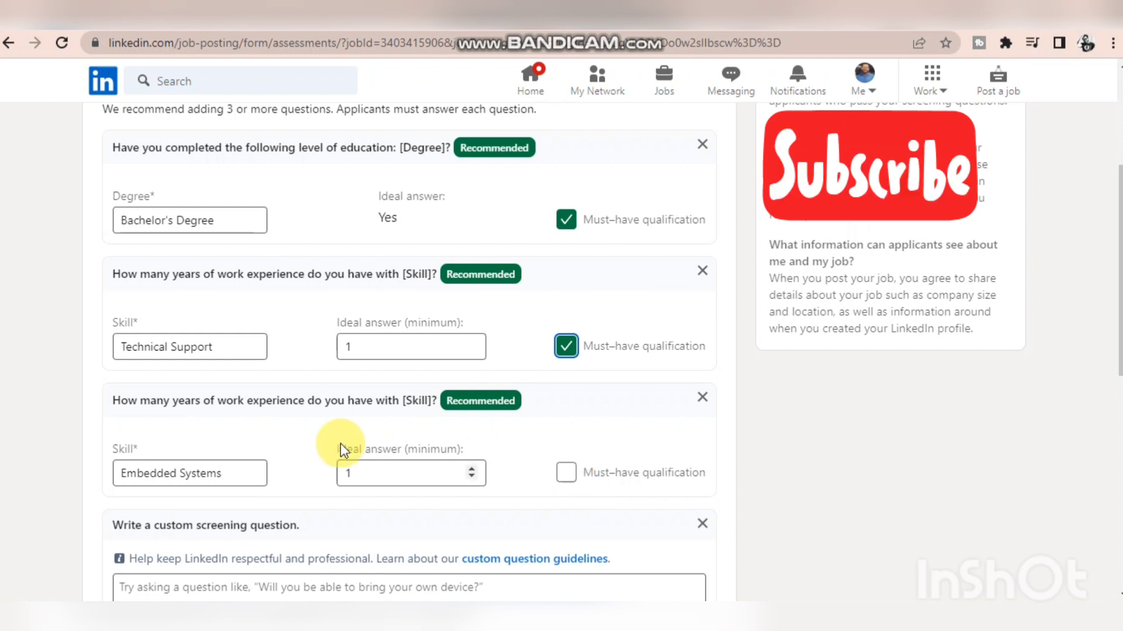
- Replace the Embedded Systems skill in the third screening question with "Dell"
{"action": "left_click", "coordinate": [225, 468]}
{"action": "left_click_drag", "start_coordinate": [220, 468], "coordinate": [80, 467]}
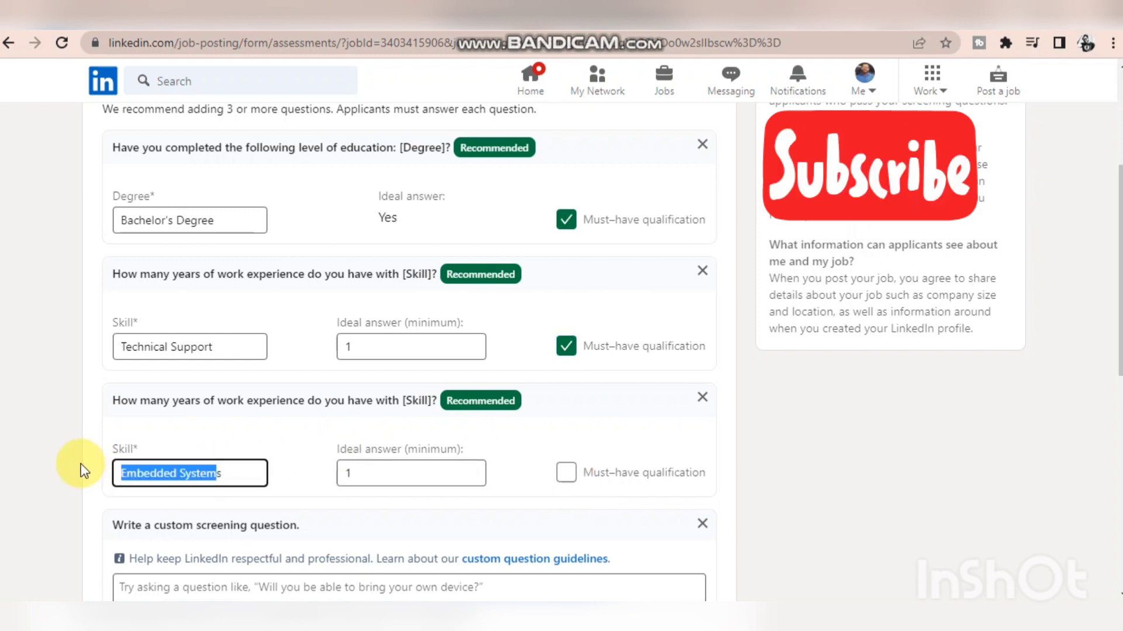
{"action": "type", "text": "Dells"}
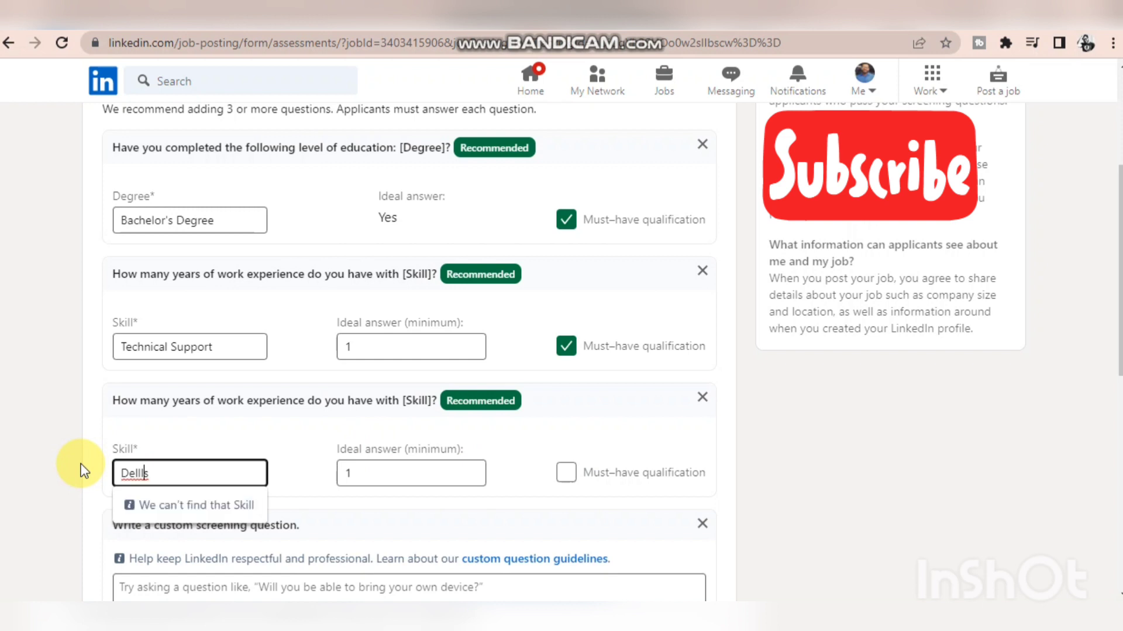